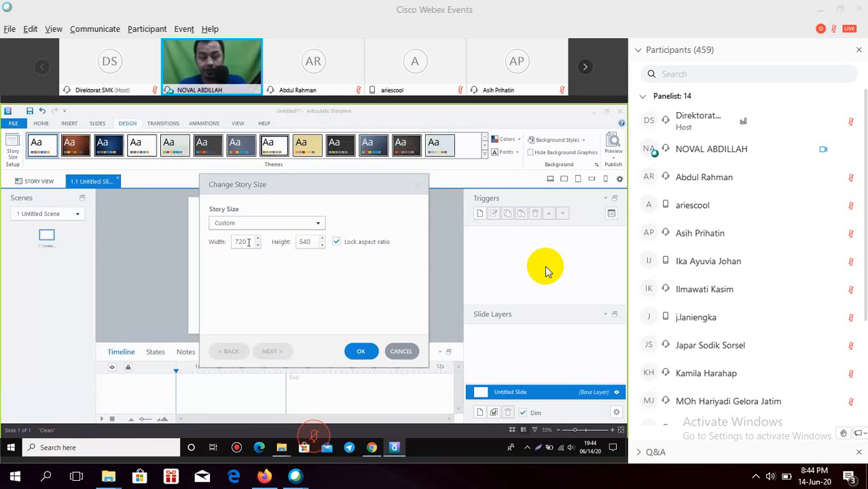
Step: Set the story size to width 1280 and height 720 with Lock aspect ratio unchecked
double_click(249, 242)
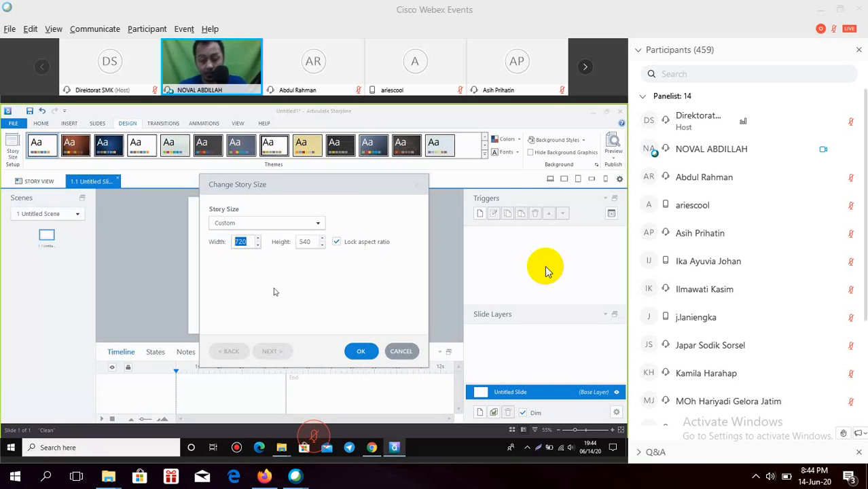
type("12")
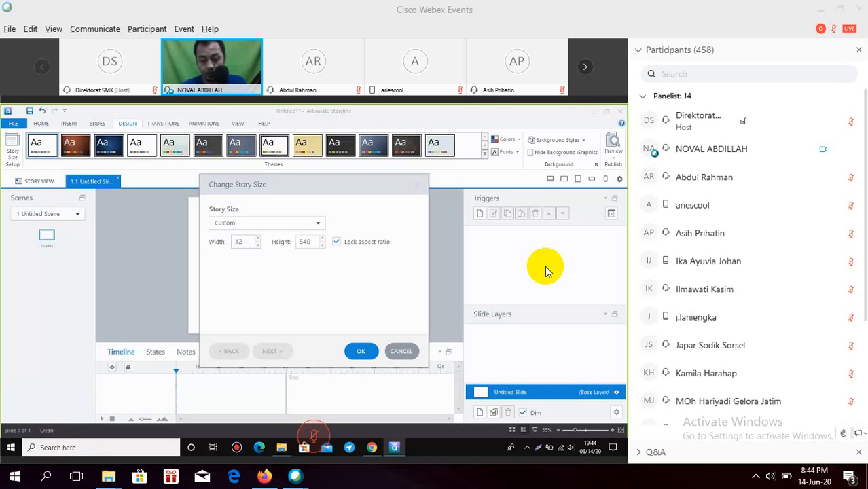
type("80")
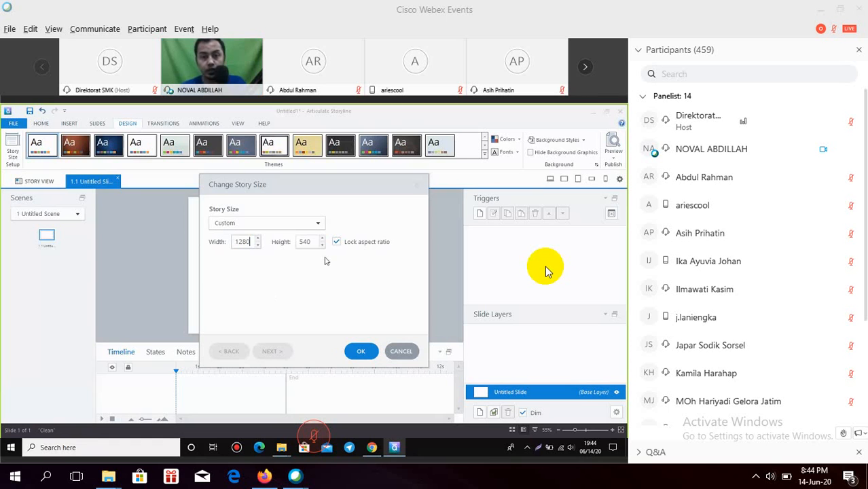
left_click(336, 241)
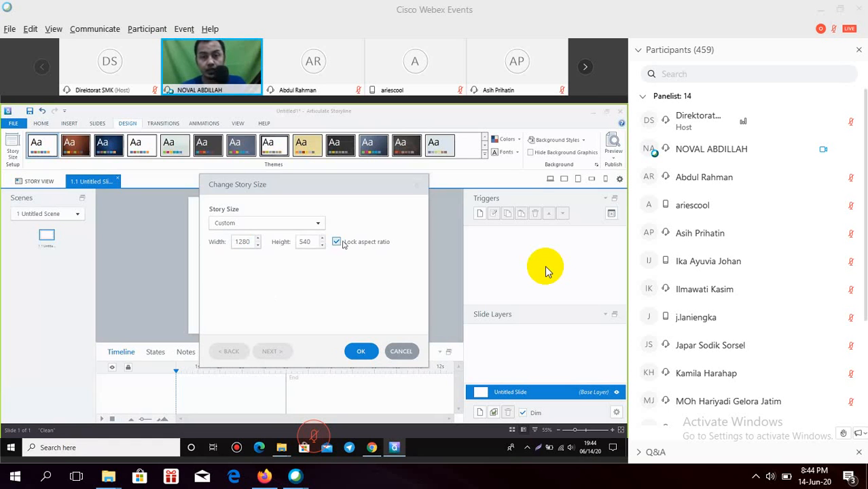
double_click(305, 242)
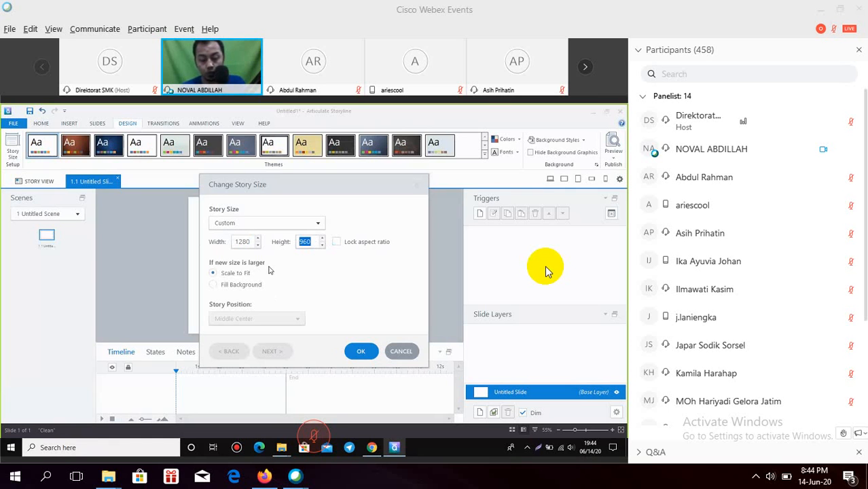
type("720")
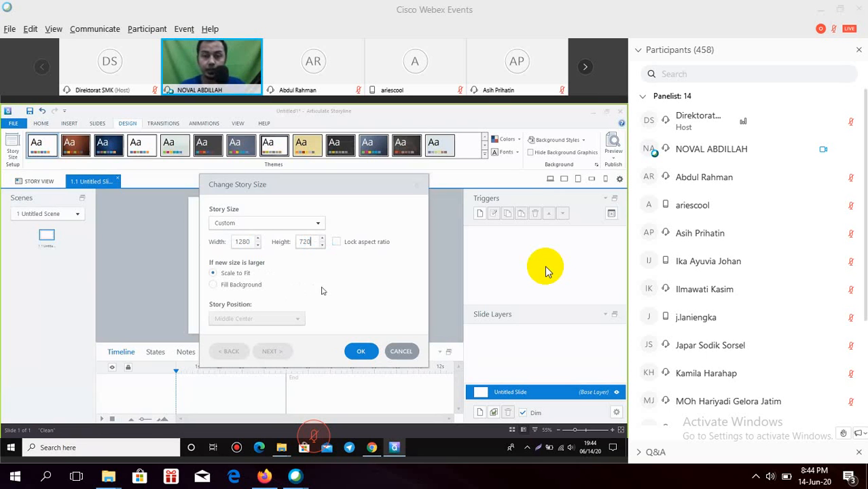
left_click(360, 348)
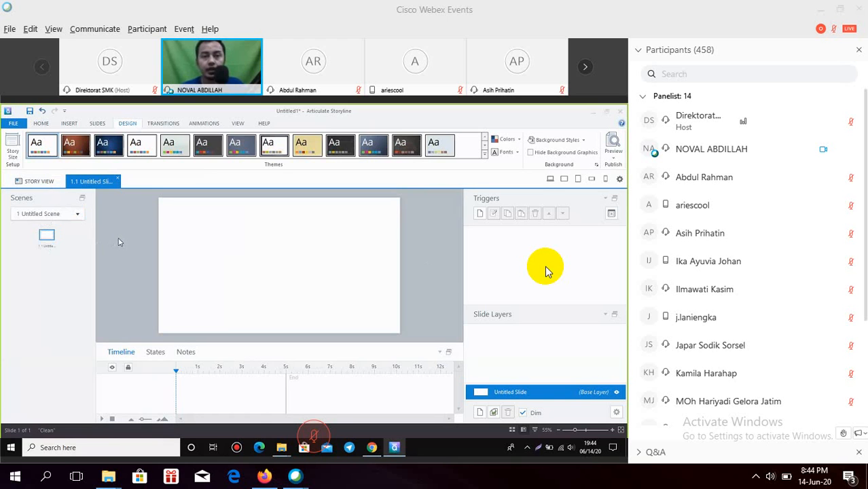
Step: Insert BG Articulate.png from file onto the slide as its background
left_click(70, 124)
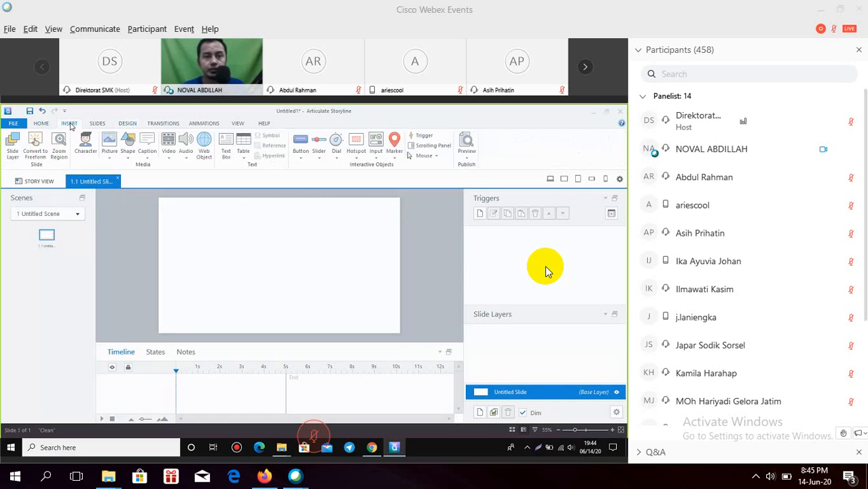
left_click(111, 159)
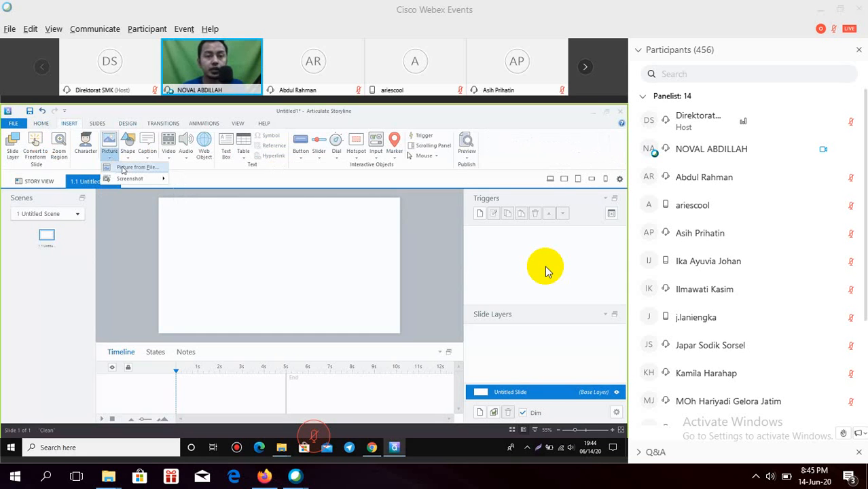
left_click(123, 169)
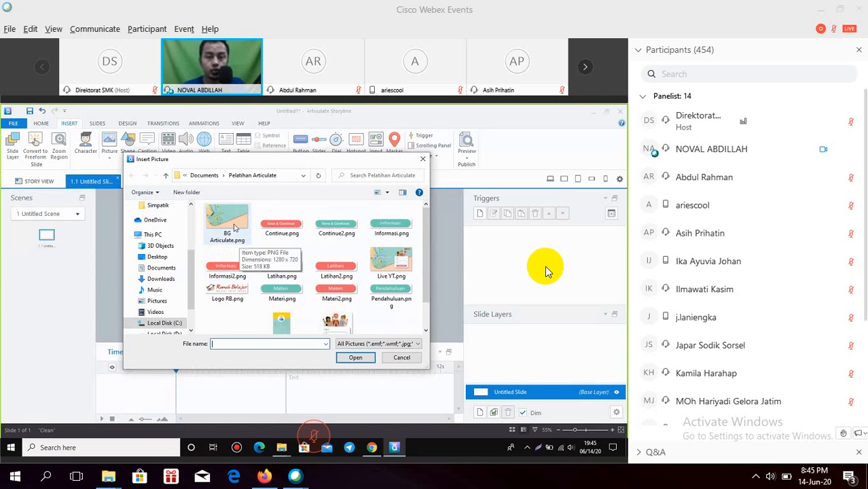
left_click(234, 226)
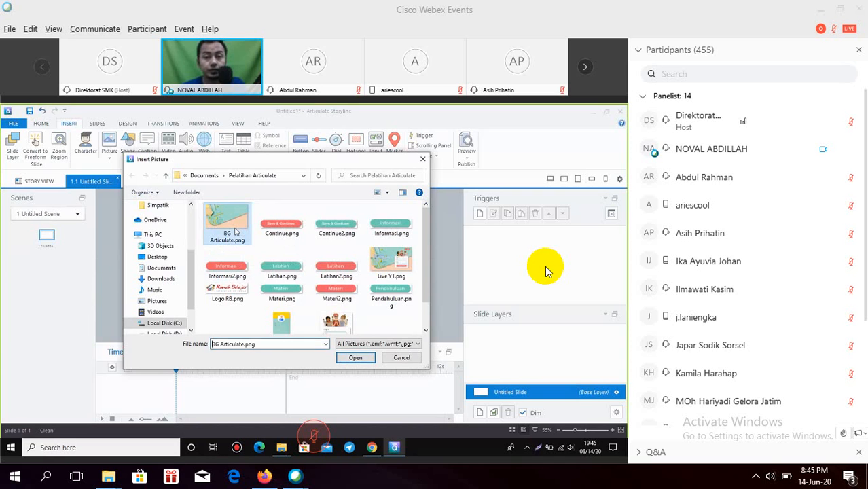
left_click(365, 358)
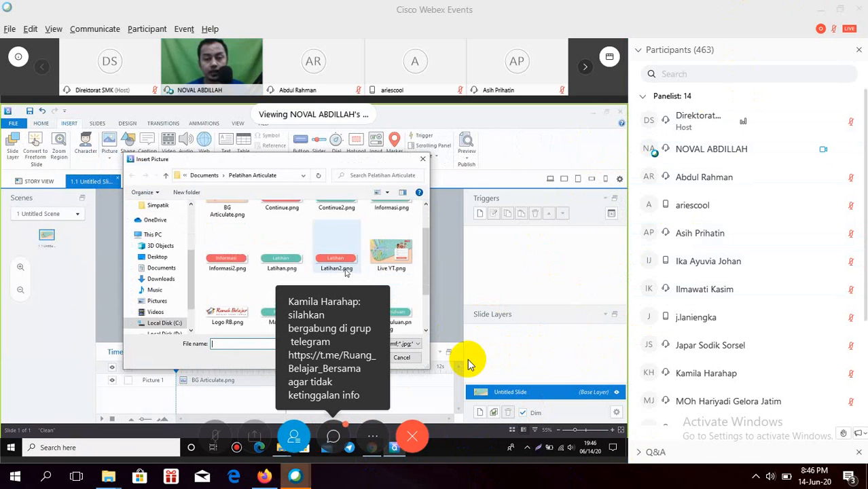
Step: Open the event chat messages panel
left_click(332, 434)
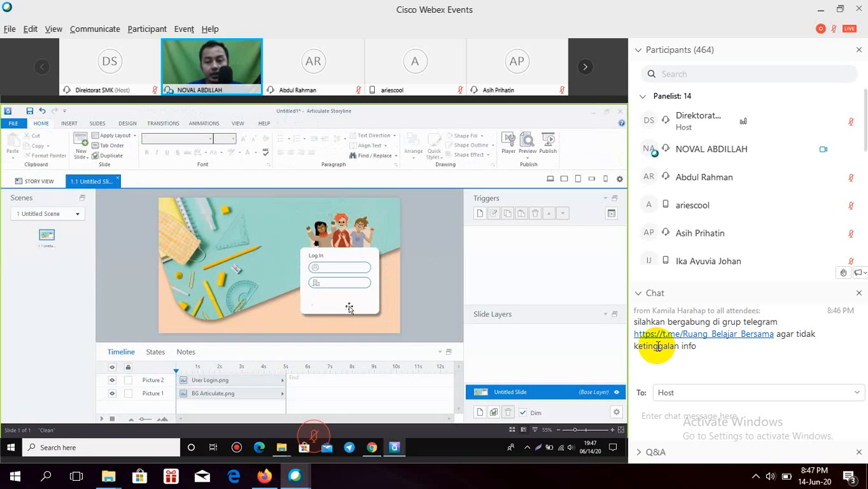
Step: Collapse and re-expand the Chat section, then collapse the Participants list to give chat more room
mouse_move(613, 352)
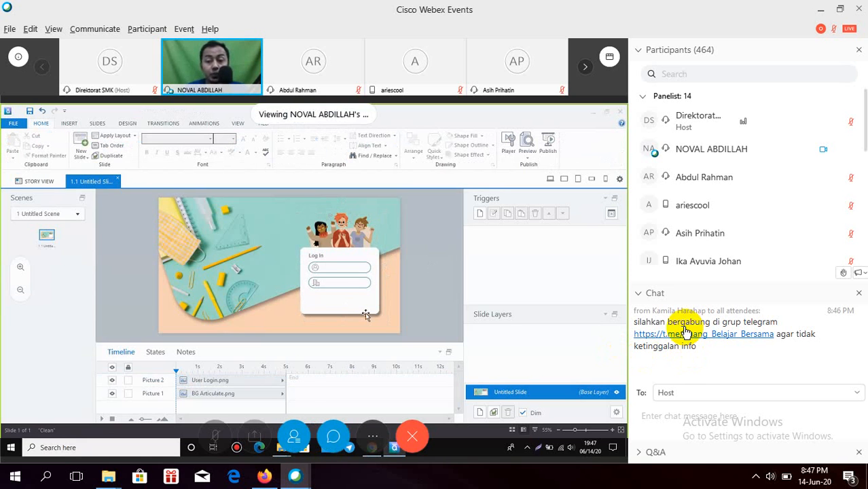
left_click(639, 292)
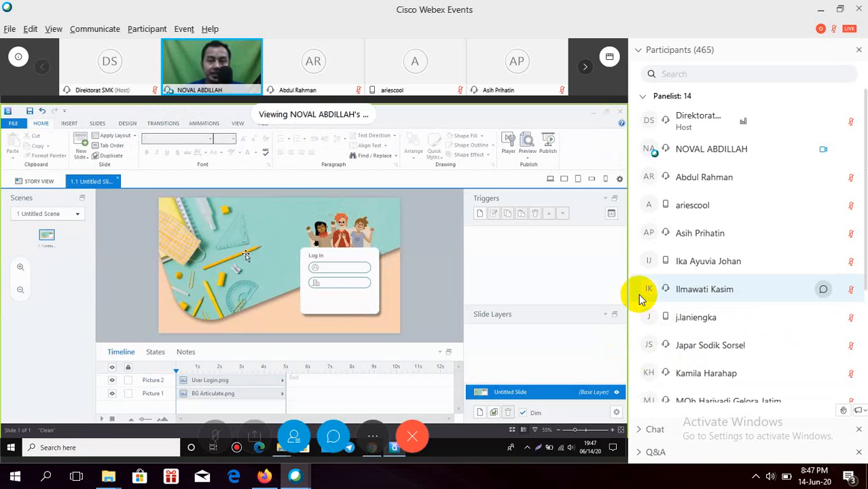
left_click(642, 431)
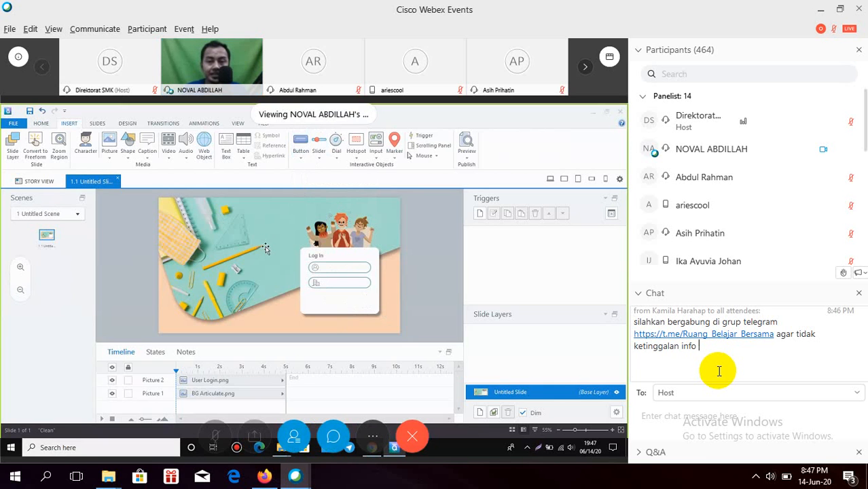
left_click(723, 366)
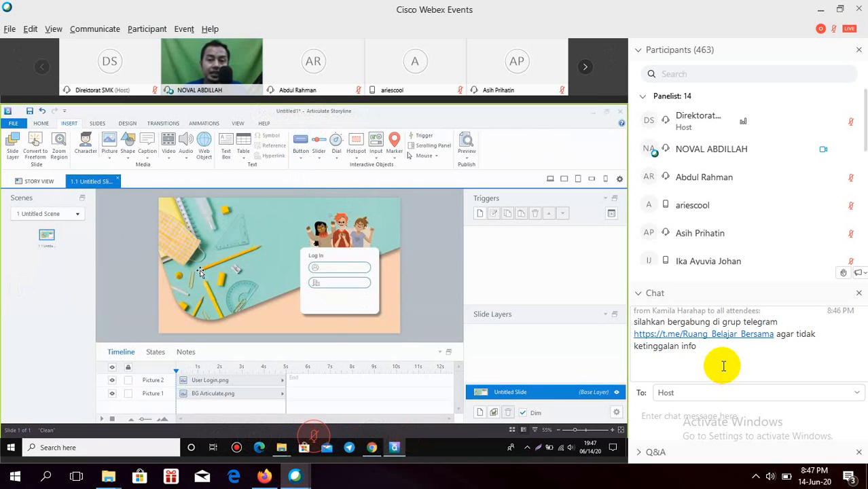
left_click(639, 49)
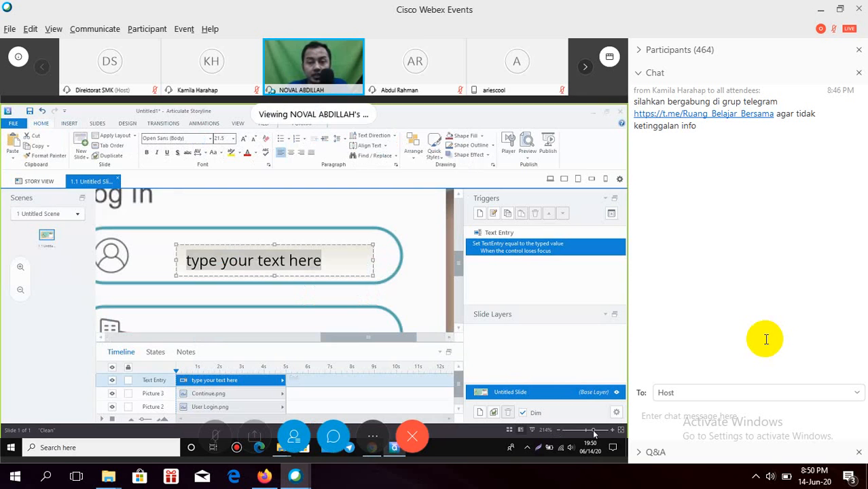
Step: Shift the text entry box left and nudge it with the arrow keys until it is centred in the username field
left_click(308, 244)
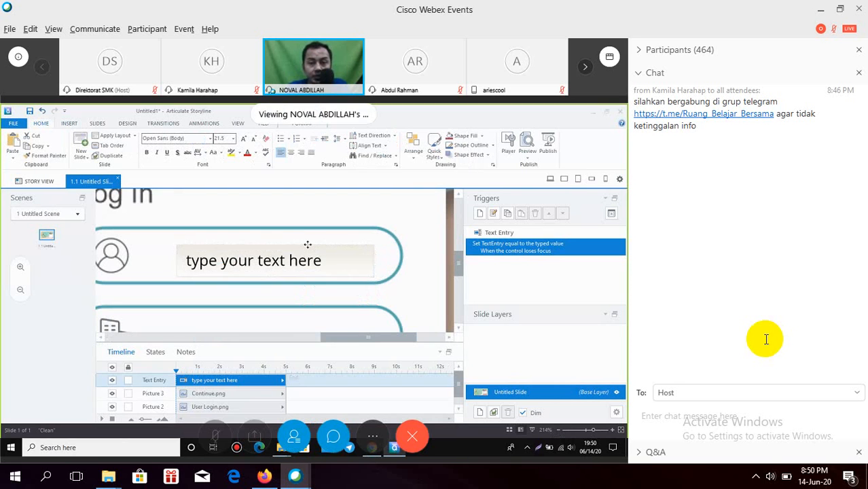
left_click_drag(307, 245, 285, 238)
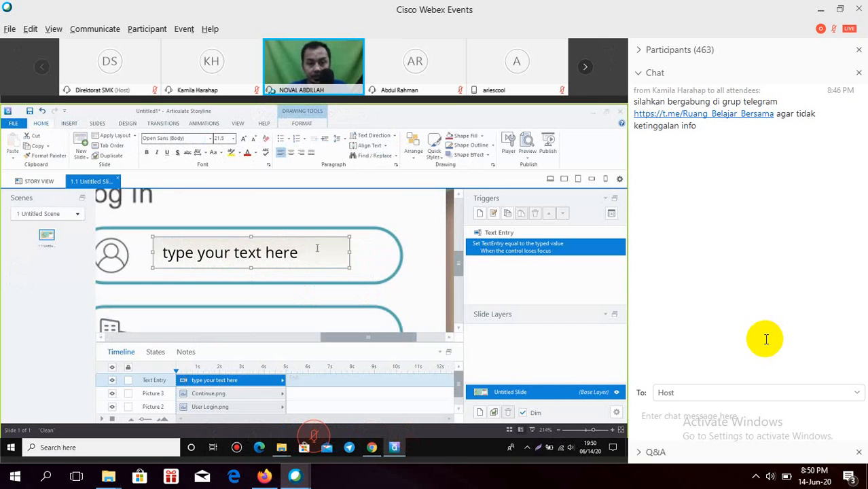
key("Down")
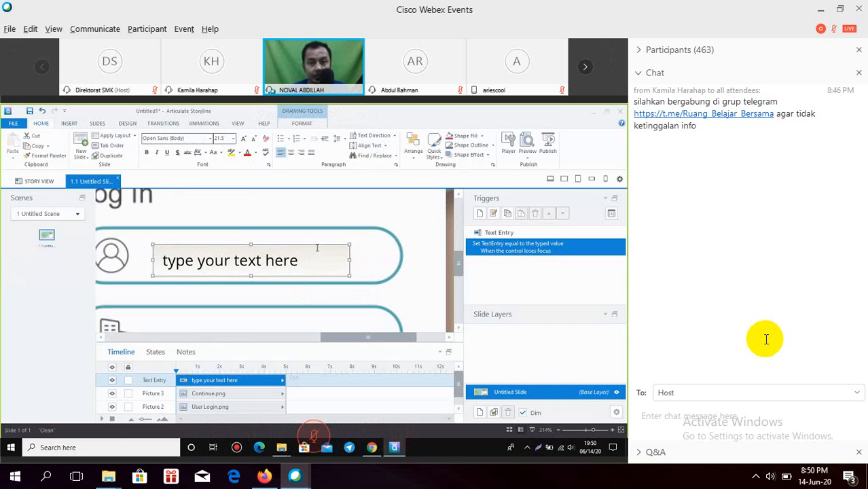
key("Up")
key("Up")
key("Up")
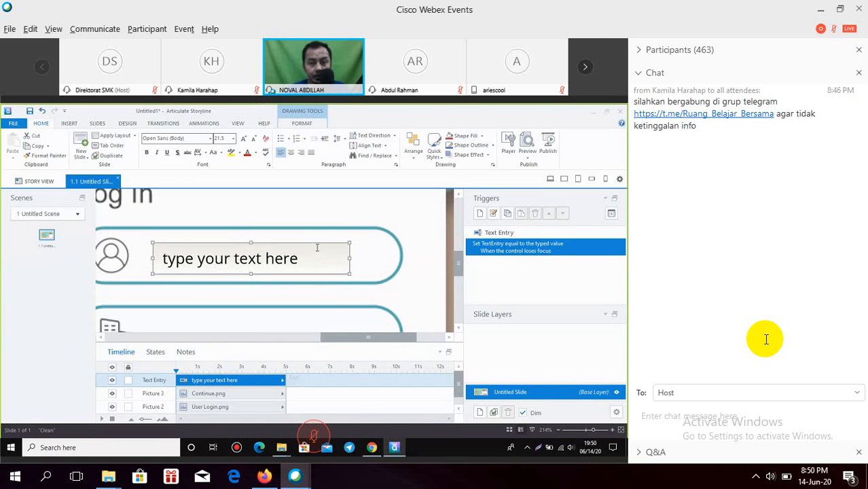
key("Up")
key("Down")
key("Up")
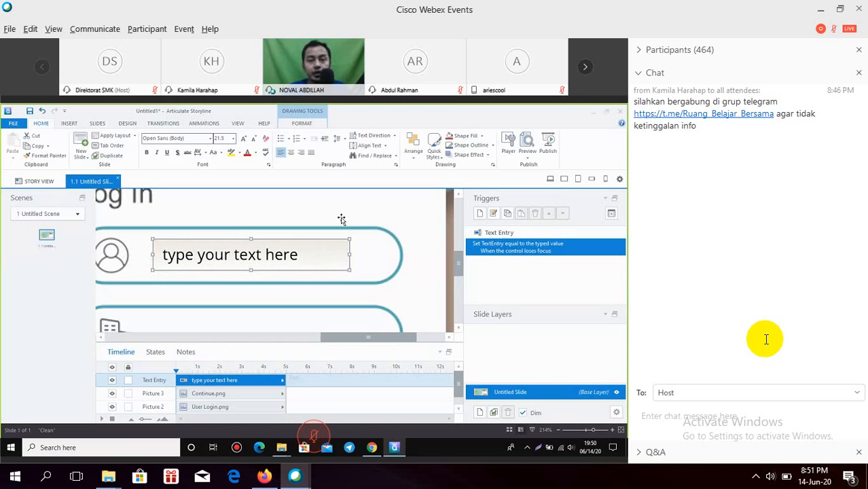
left_click(341, 220)
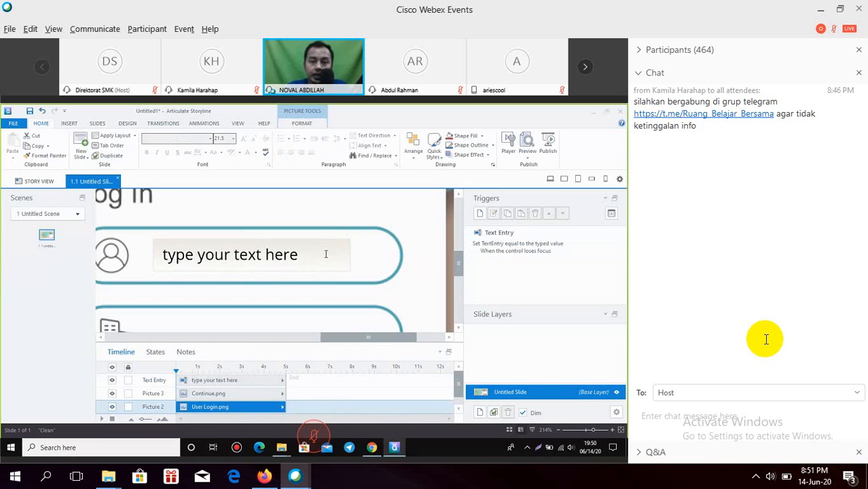
left_click(326, 254)
left_click(362, 258)
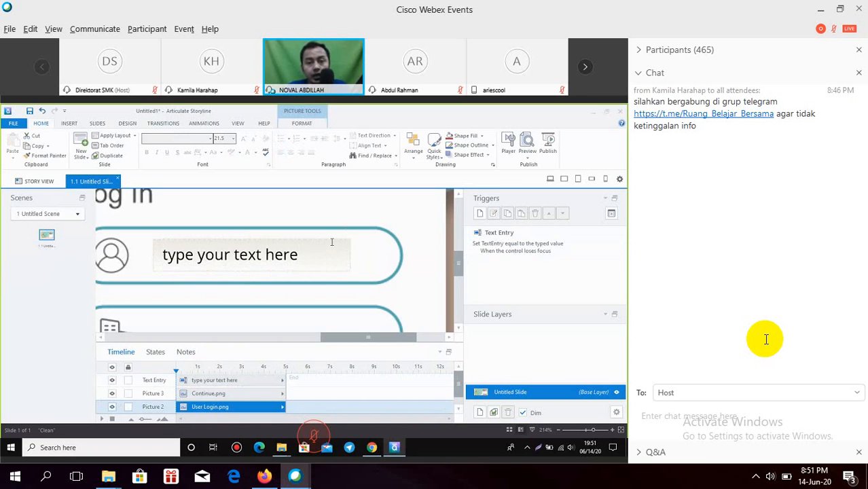
left_click(332, 242)
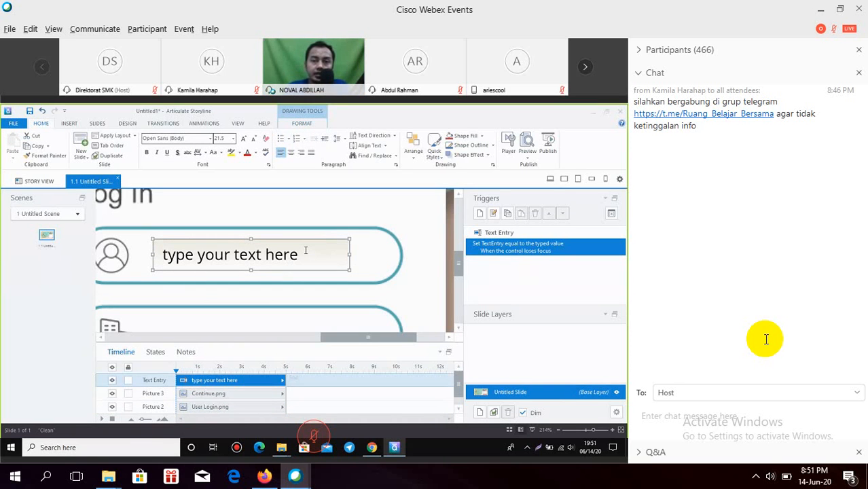
Step: Give the text entry box No Fill and No Outline
left_click(302, 123)
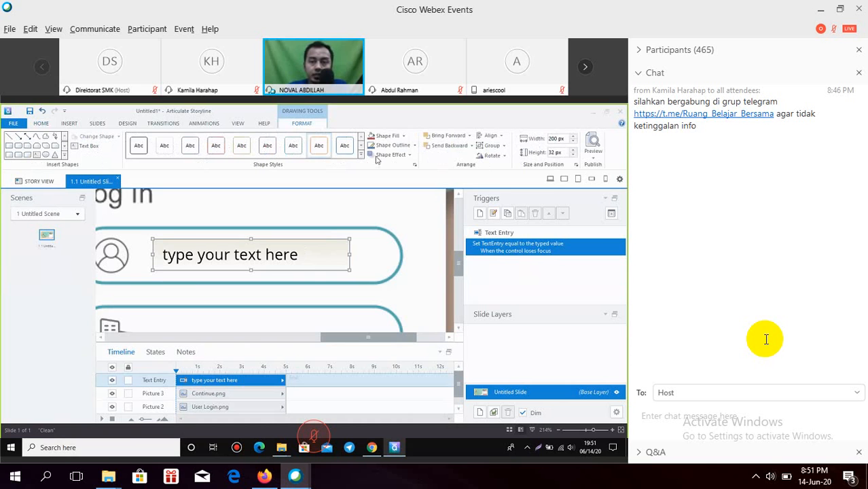
left_click(404, 137)
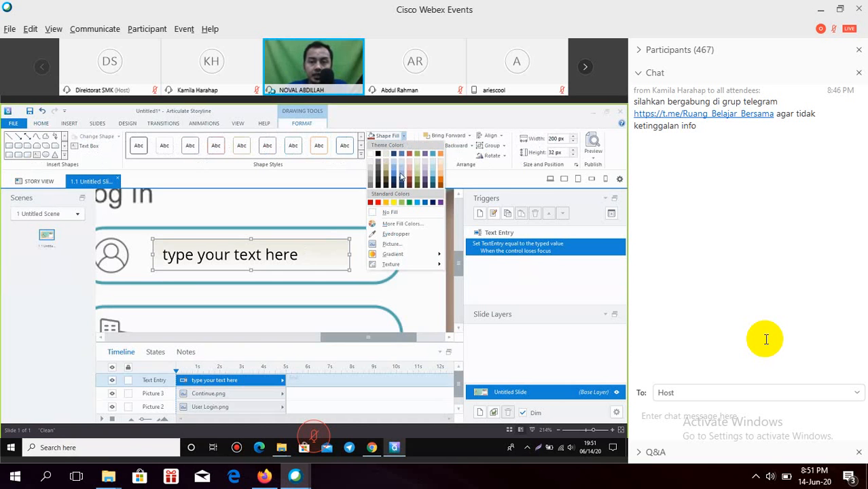
left_click(398, 215)
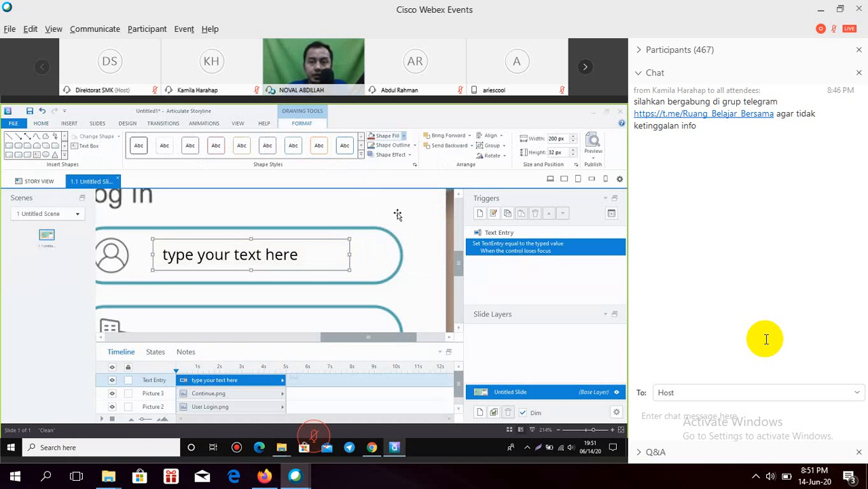
left_click(416, 147)
left_click(397, 219)
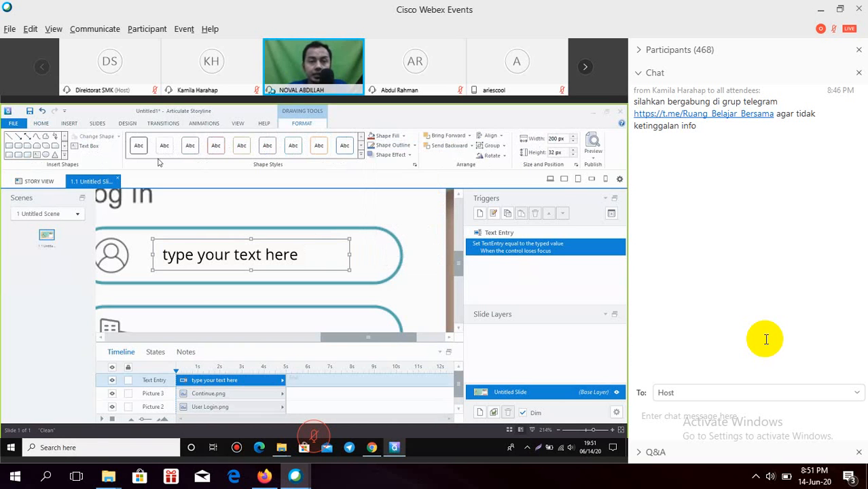
Step: Set the text entry's font size to 16
left_click(42, 125)
left_click(228, 139)
type("16")
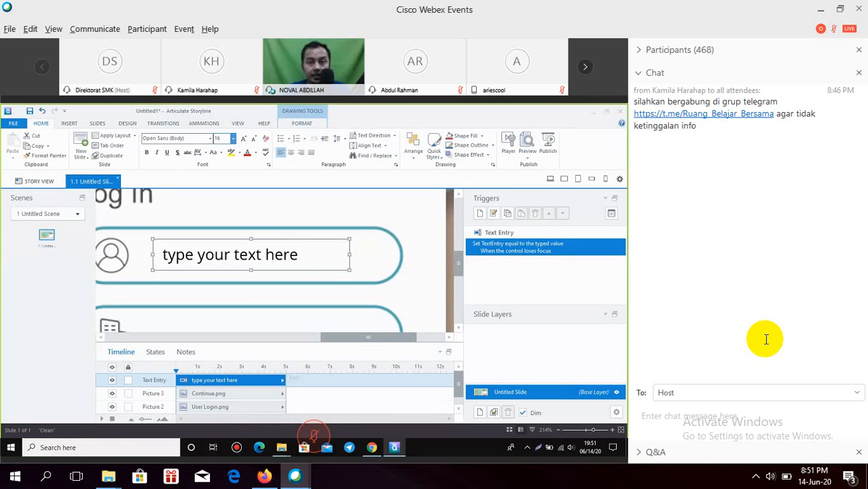
Step: Change the entry's placeholder from 'type your text here' to 'Nama Lengkap'
left_click(278, 203)
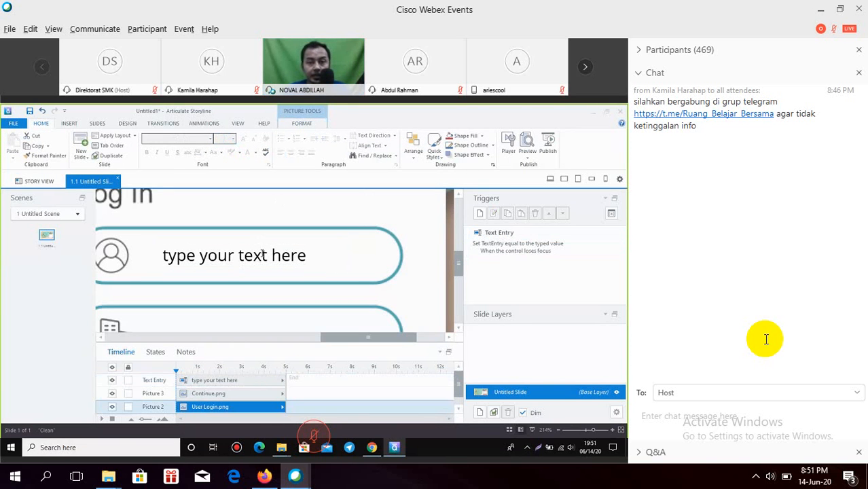
left_click(262, 254)
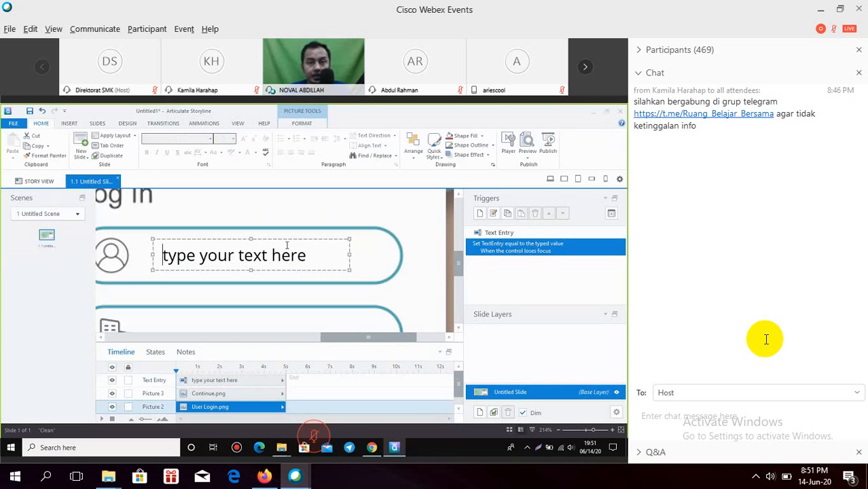
left_click(287, 240)
left_click(294, 260)
left_click_drag(306, 256, 175, 253)
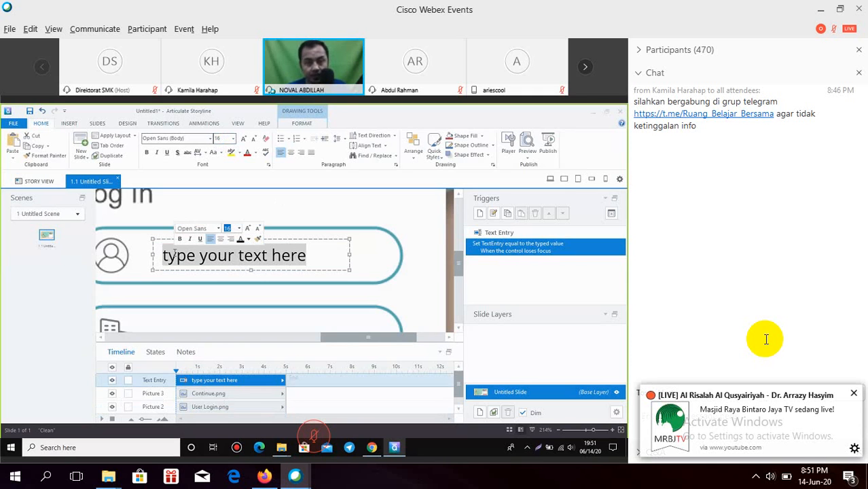
type("N")
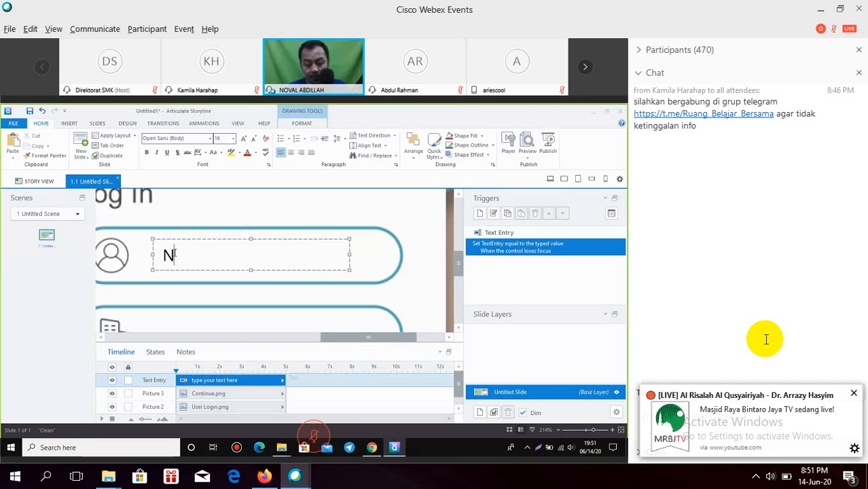
type("ama Lengkap")
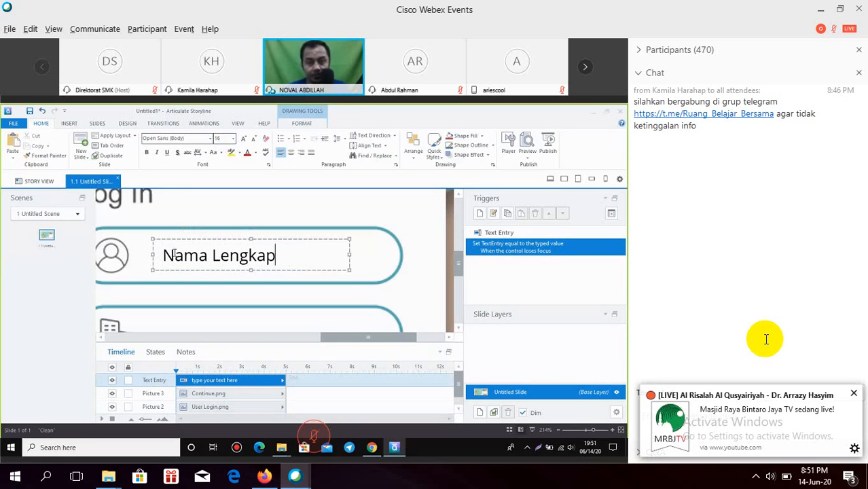
left_click(312, 221)
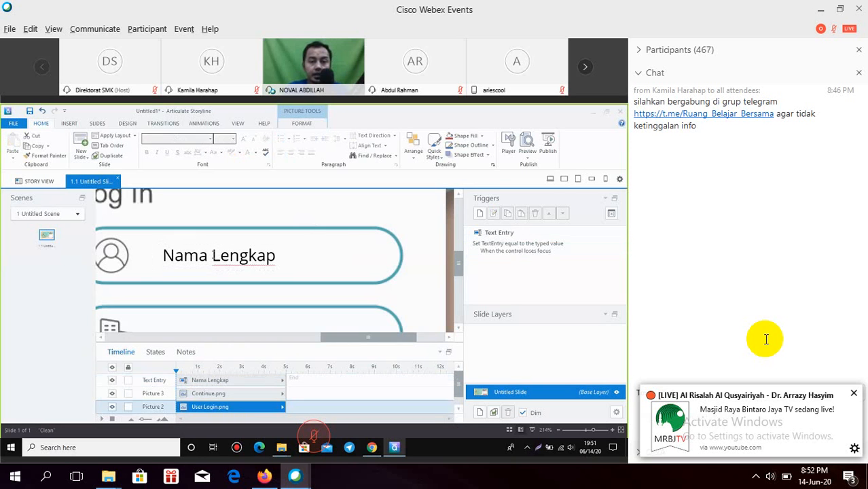
left_click(213, 256)
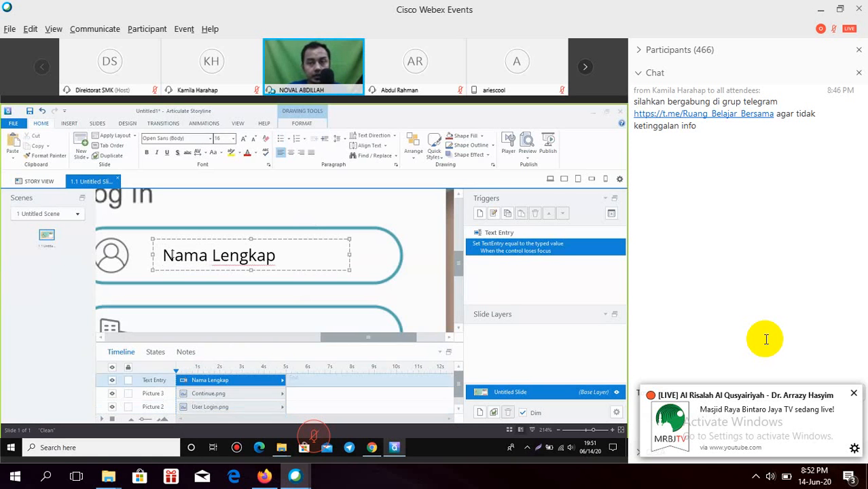
left_click_drag(172, 255, 246, 256)
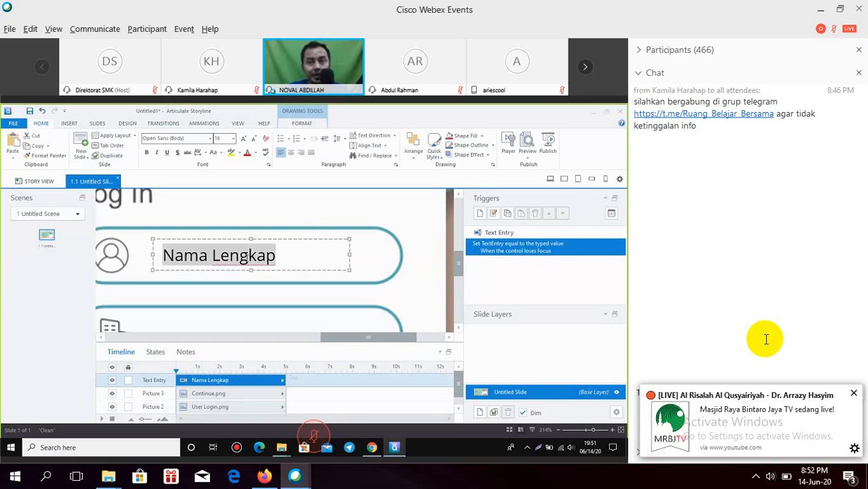
left_click(275, 270)
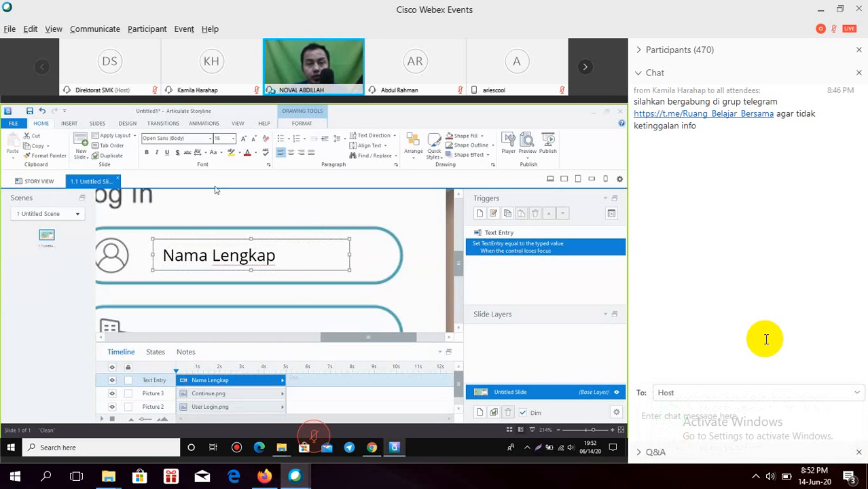
Step: Set the Nama Lengkap placeholder font colour to a grey theme colour
left_click(254, 153)
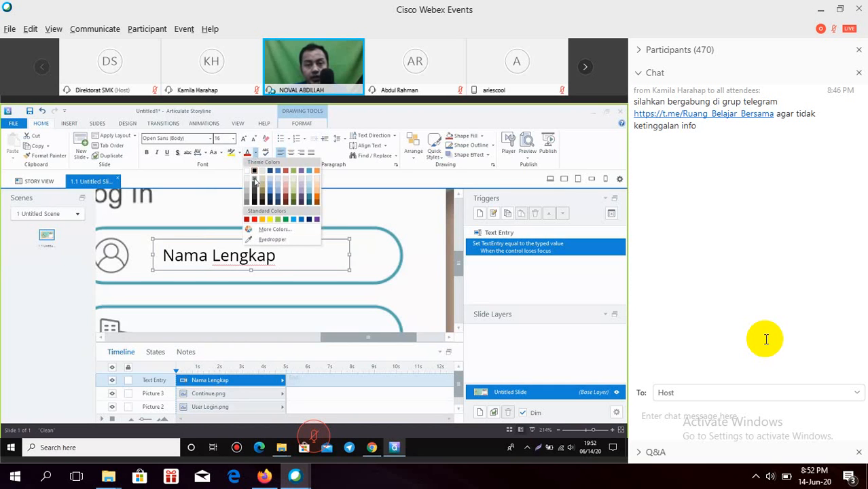
left_click(255, 181)
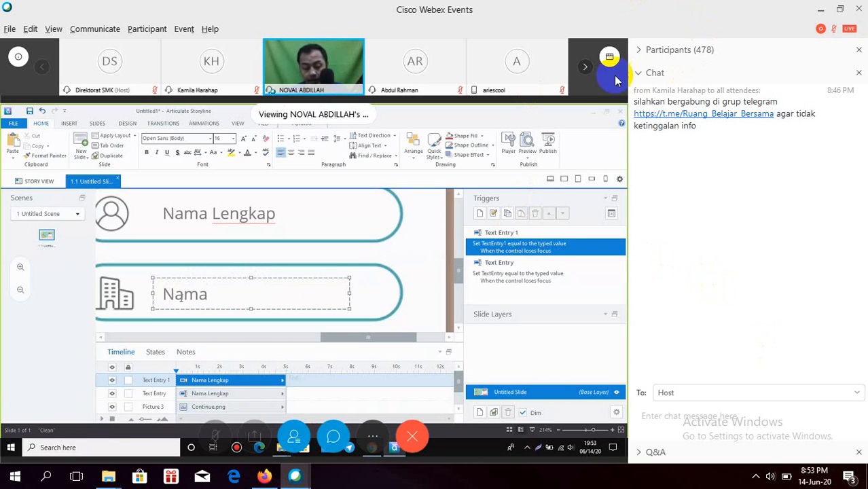
Step: Collapse the meeting chat and expand the participants list
left_click(644, 73)
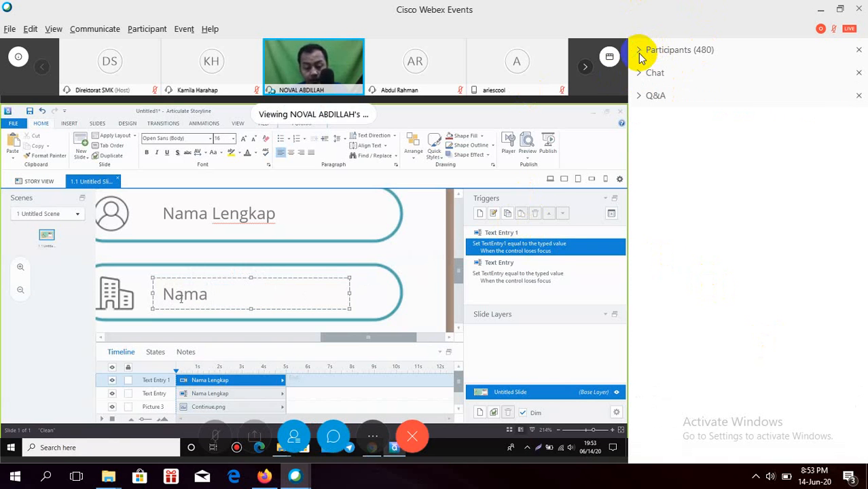
left_click(641, 51)
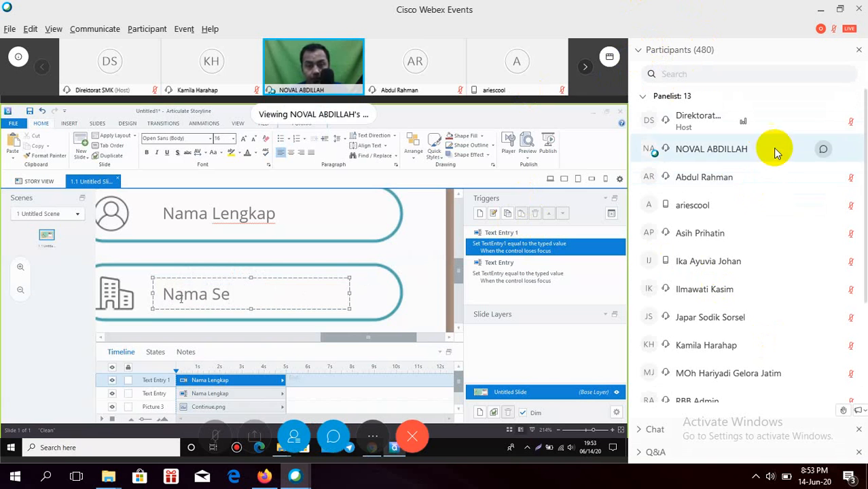
scroll(764, 142, "down", 2)
Step: Scroll down the side panel list
scroll(764, 162, "down", 2)
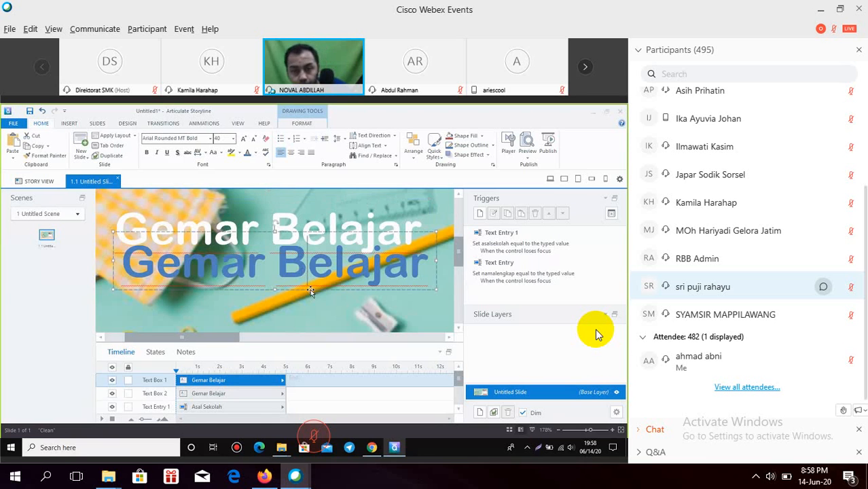
Step: Shrink the 'Gemar Belajar' title and add a white Articulate Extrabold 55 'MATEMATIKAN' heading beneath it
mouse_move(591, 336)
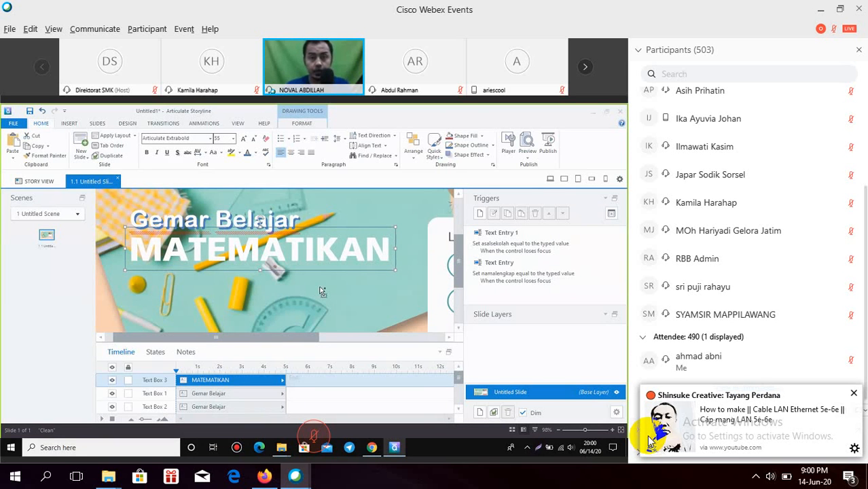
Step: Duplicate the MATEMATIKAN heading, color the copy blue, and nudge it down
key("ctrl+d")
left_click(247, 153)
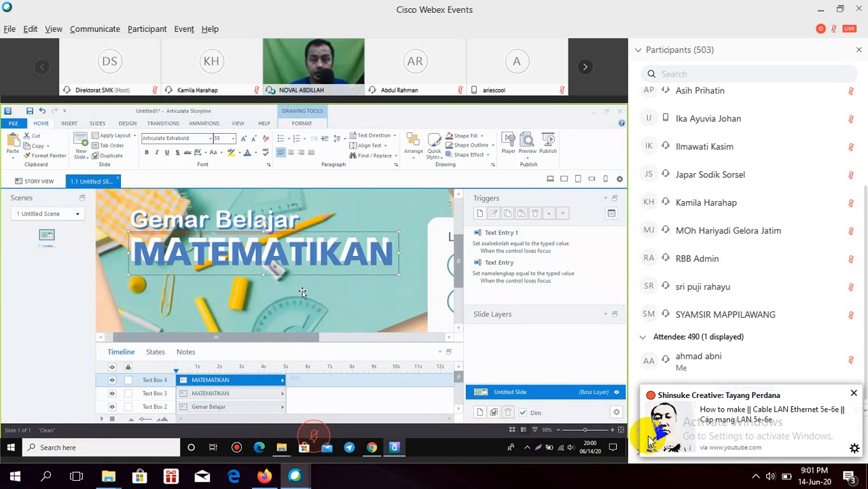
key("Down")
key("Down")
key("Down")
key("Down")
key("Down")
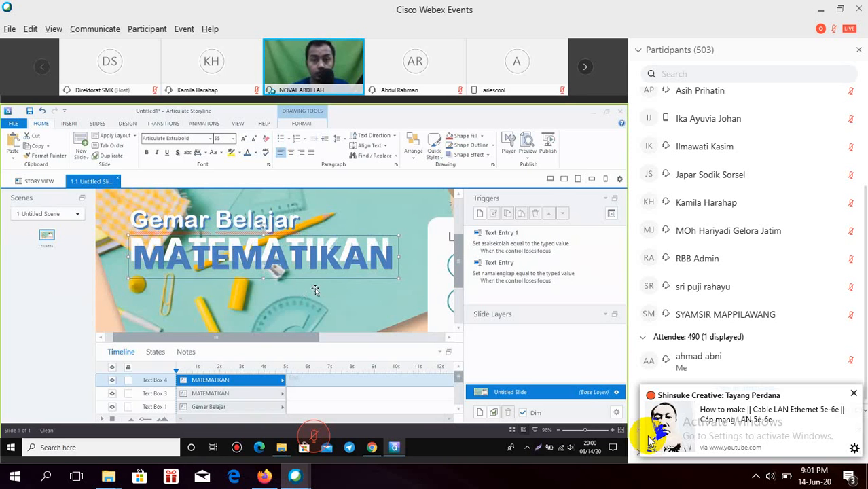
left_click(351, 218)
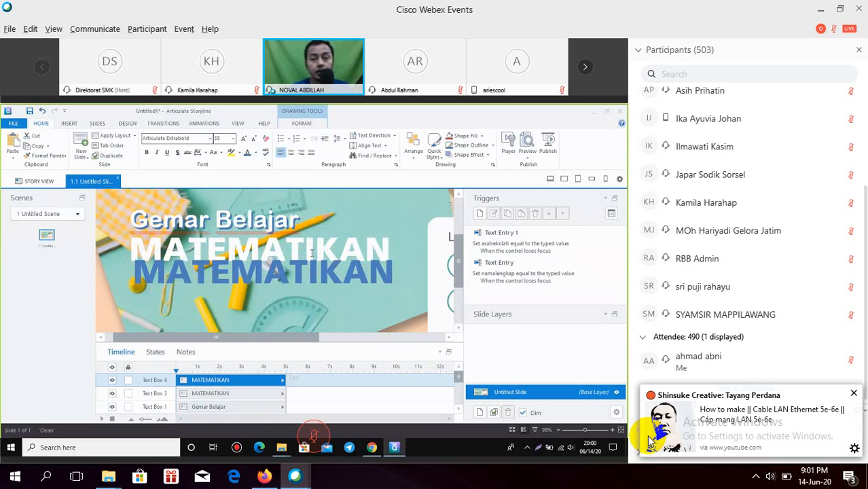
left_click(321, 250)
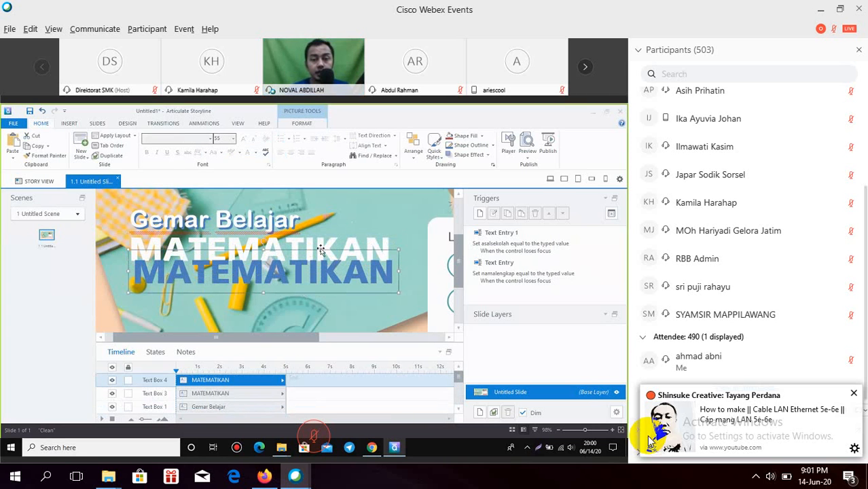
Step: Bring the white MATEMATIKAN text box in front of the blue copy
right_click(321, 250)
left_click(331, 247)
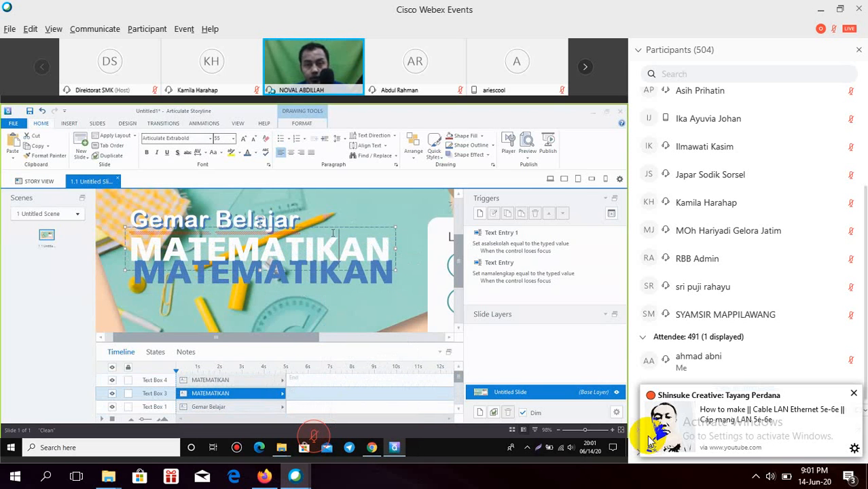
right_click(332, 247)
left_click(311, 299)
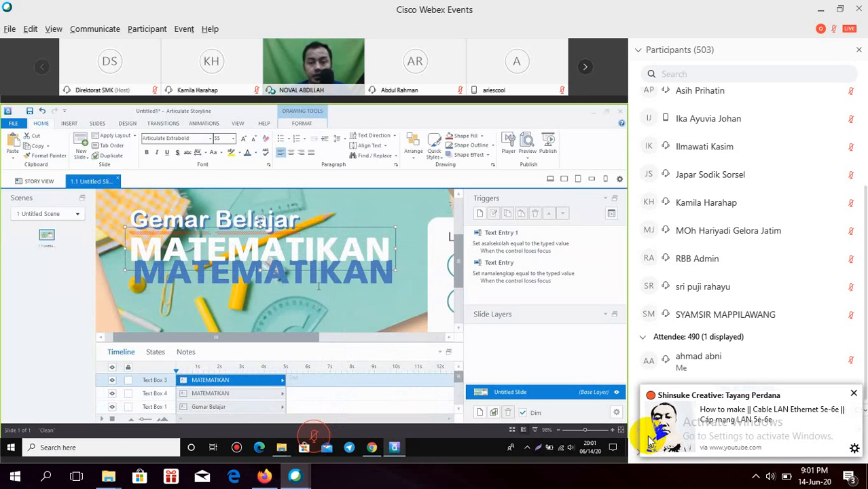
Step: Nudge the blue MATEMATIKAN copy up slightly and check the layered shadow look
left_click(325, 292)
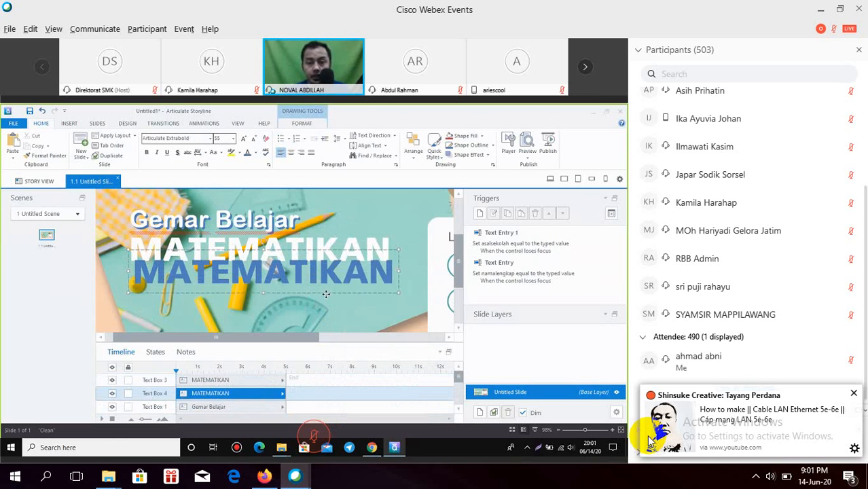
key("Up")
key("Up")
key("Up")
key("Up")
key("Up")
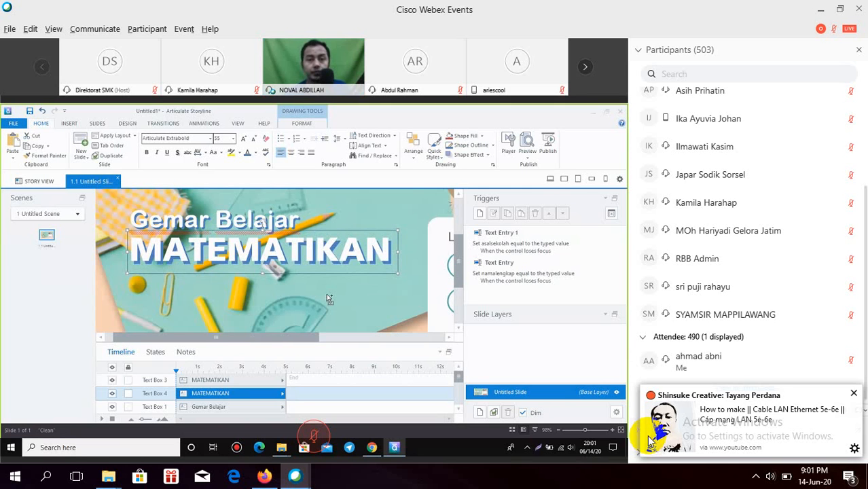
left_click(336, 321)
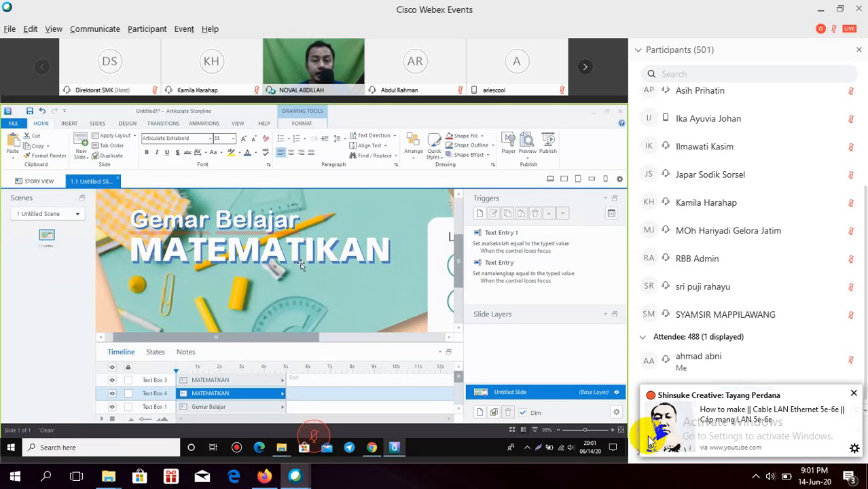
left_click(310, 270)
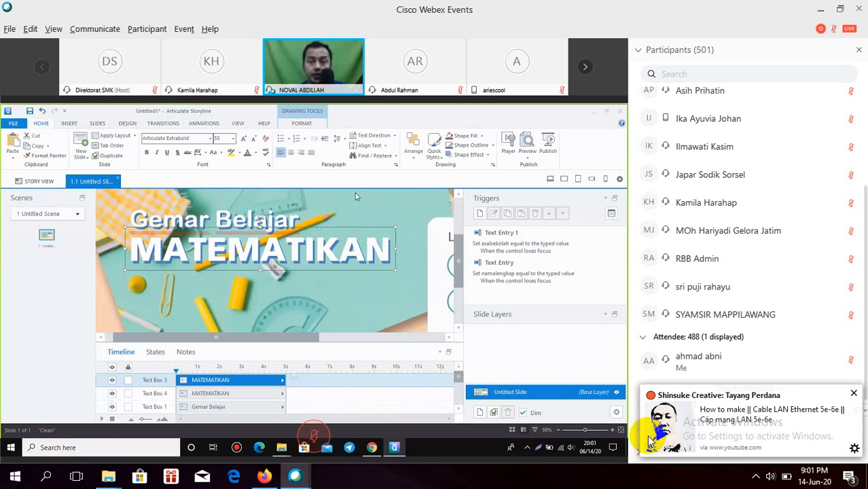
left_click(854, 393)
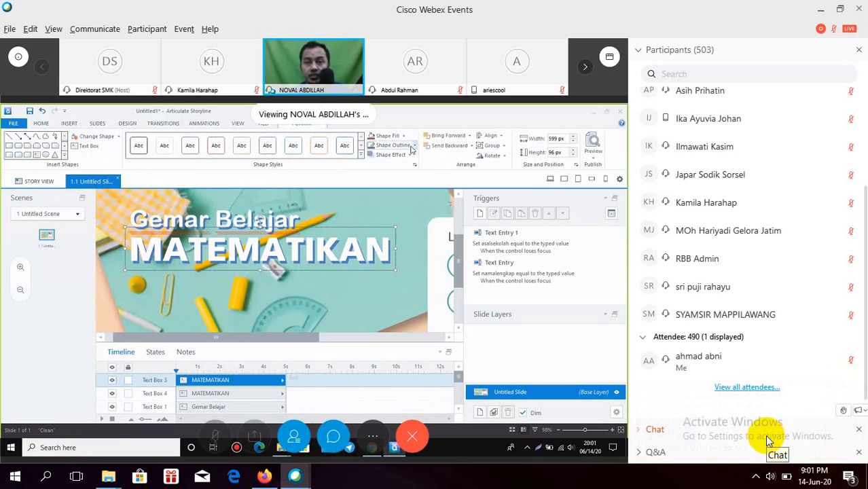
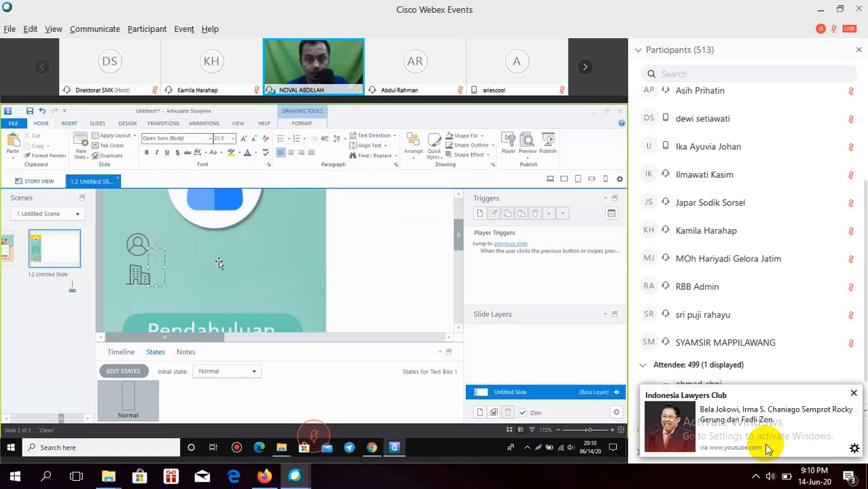
Step: Finish the %namalengkap% variable in the text box and select its font size value
type("a")
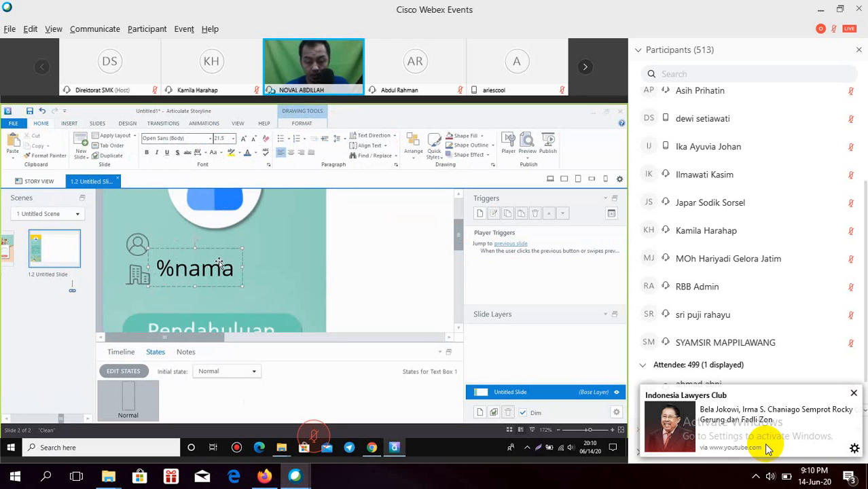
type("lengka")
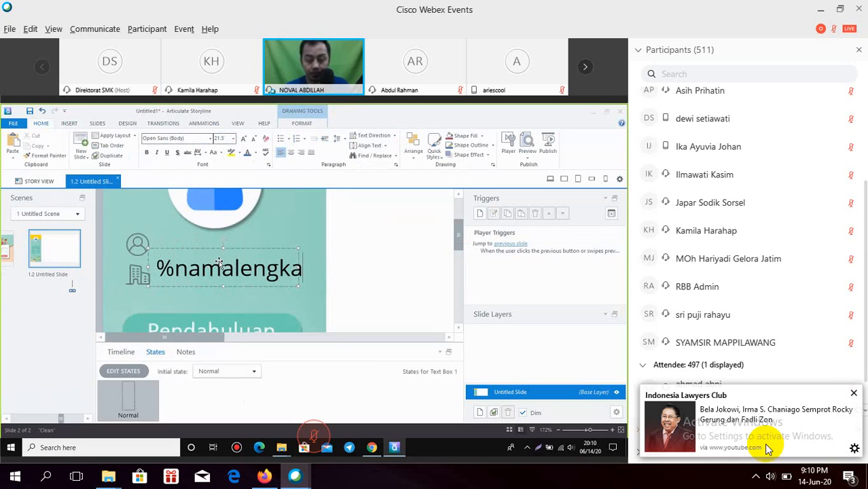
type("p%")
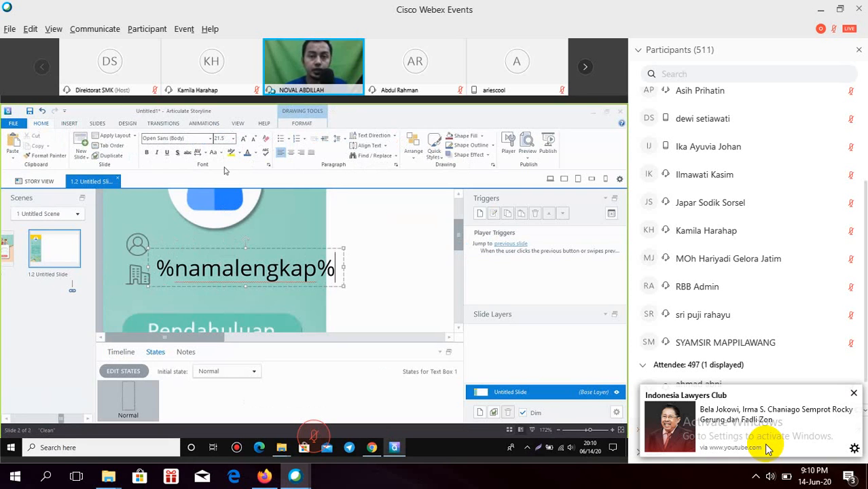
left_click(229, 138)
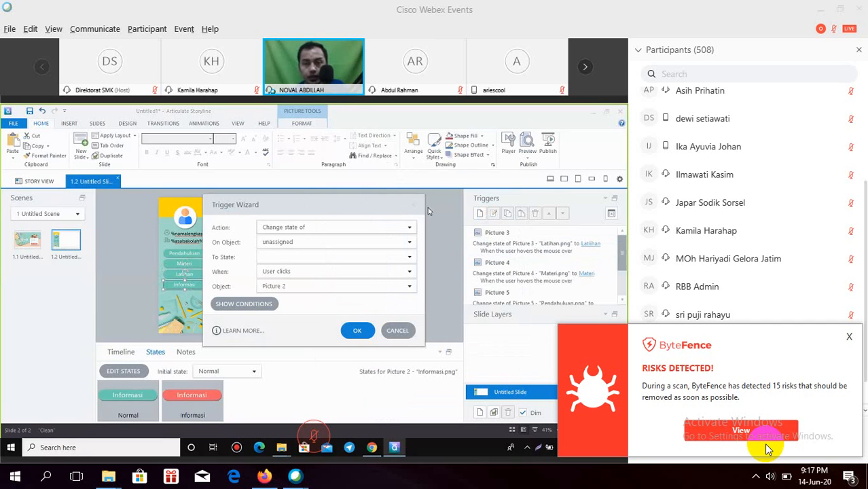
Step: Target the trigger at Picture 2, review the firing options, and dismiss the antivirus popup
left_click_drag(289, 206, 430, 211)
left_click(436, 247)
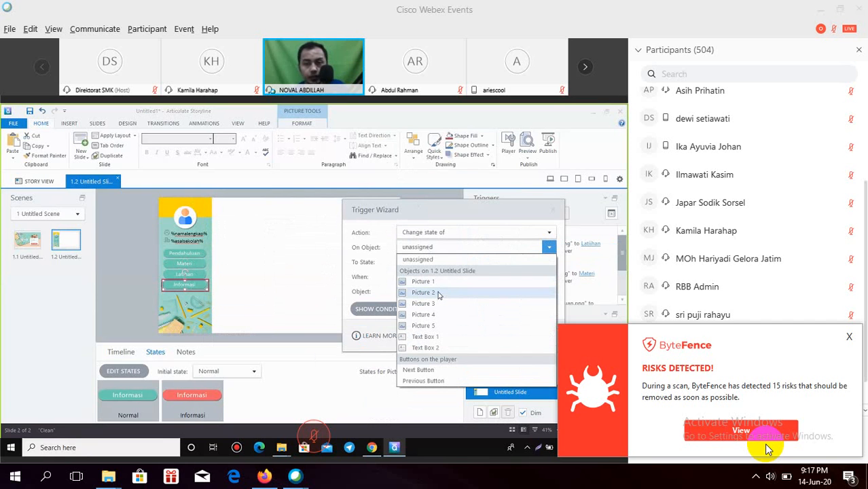
left_click(436, 293)
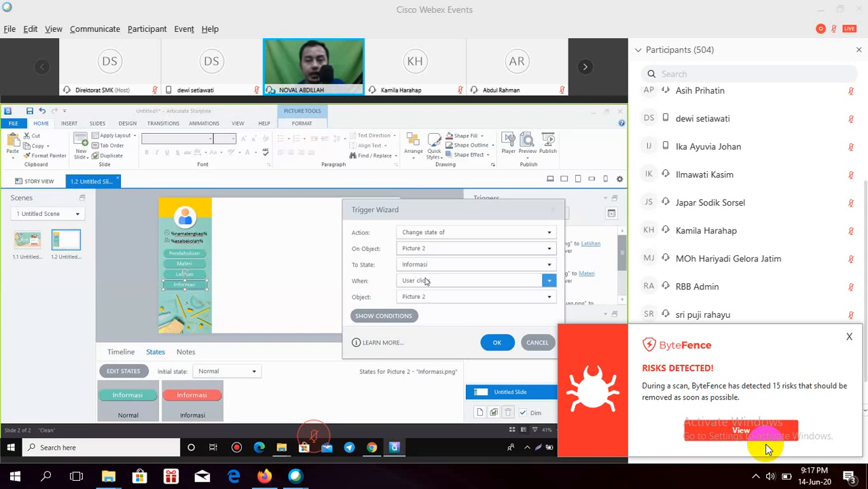
left_click(426, 281)
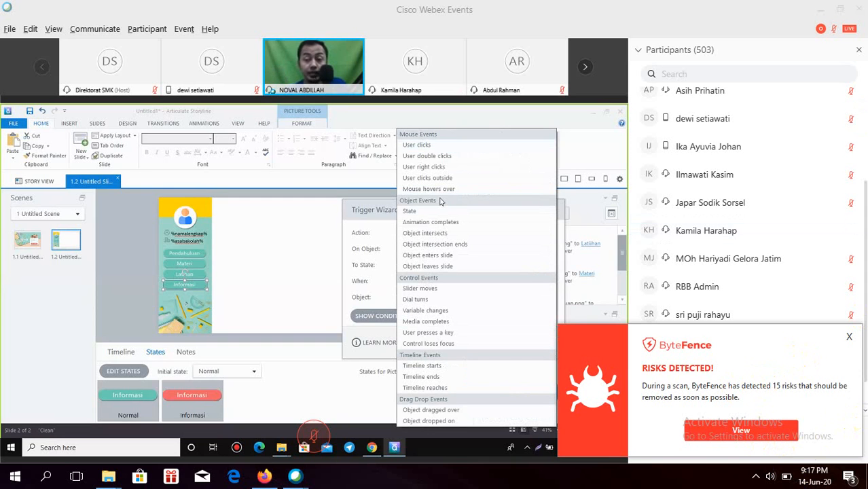
left_click(849, 337)
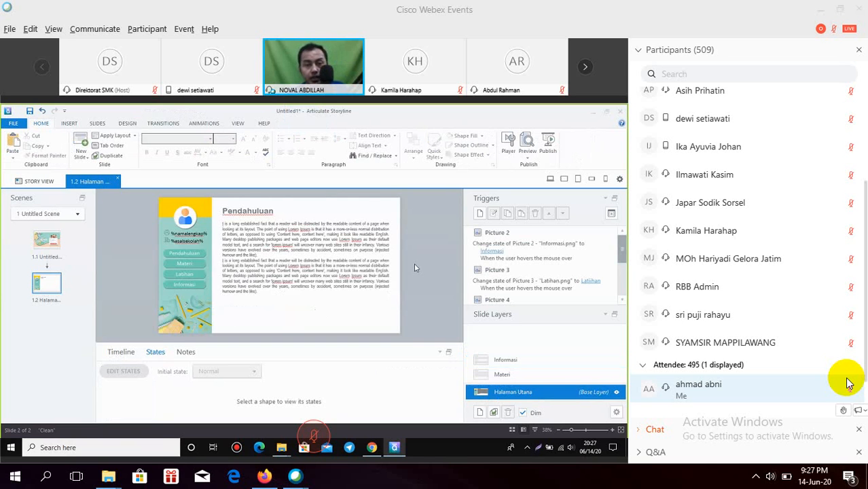
Step: Select the Materi menu button to inspect its states
left_click(197, 267)
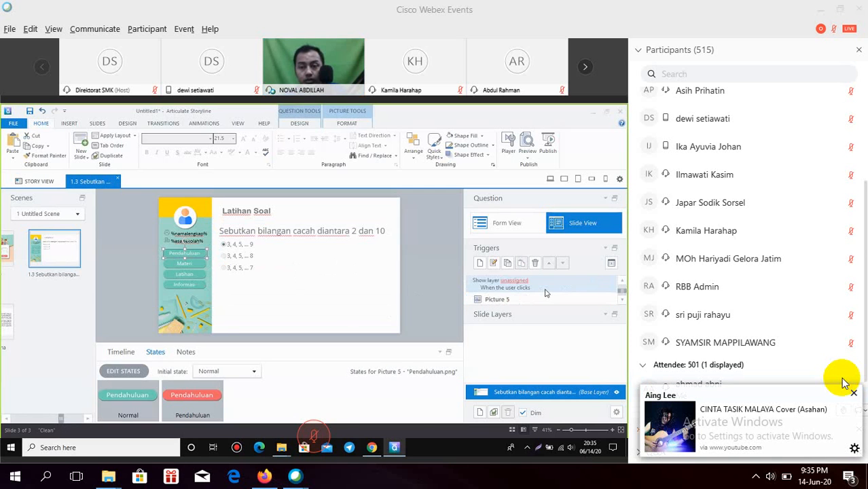
Step: Dismiss the song notification popup over the Triggers panel
left_click(853, 393)
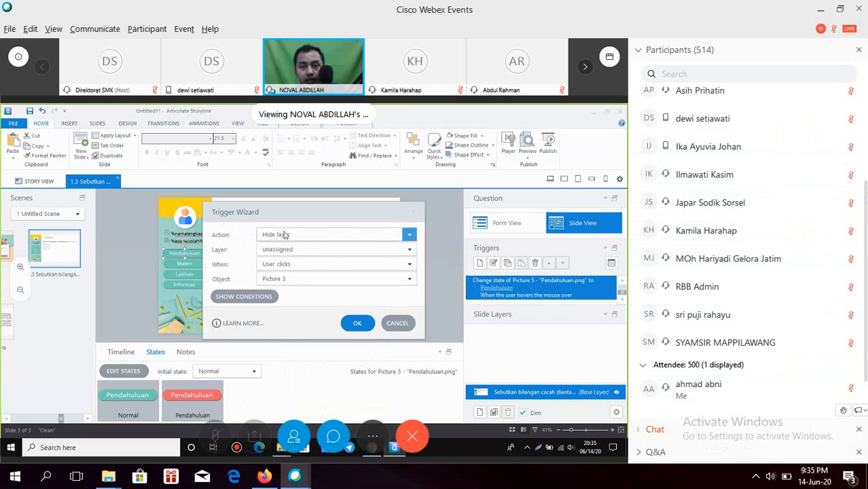
Step: Show the Webex chat messages and open the posted bit.ly attendance link
left_click(659, 430)
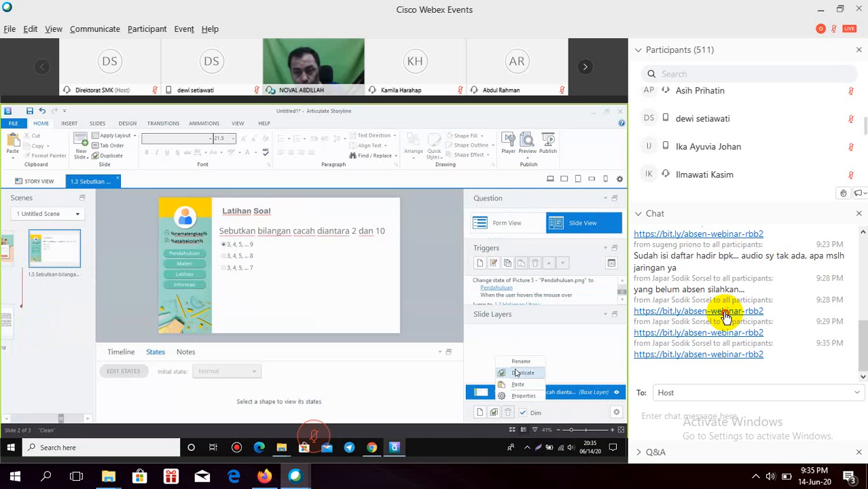
left_click(739, 312)
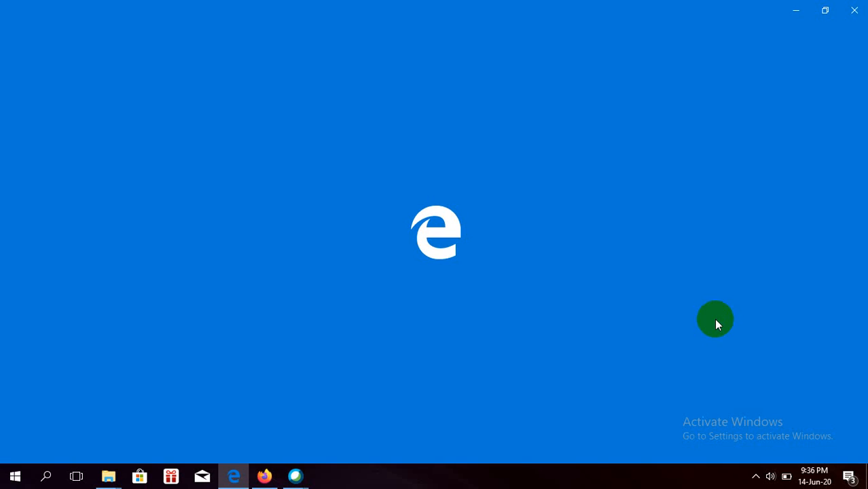
Step: Return to the Storyline preview and start typing the school name in the login form
mouse_move(295, 475)
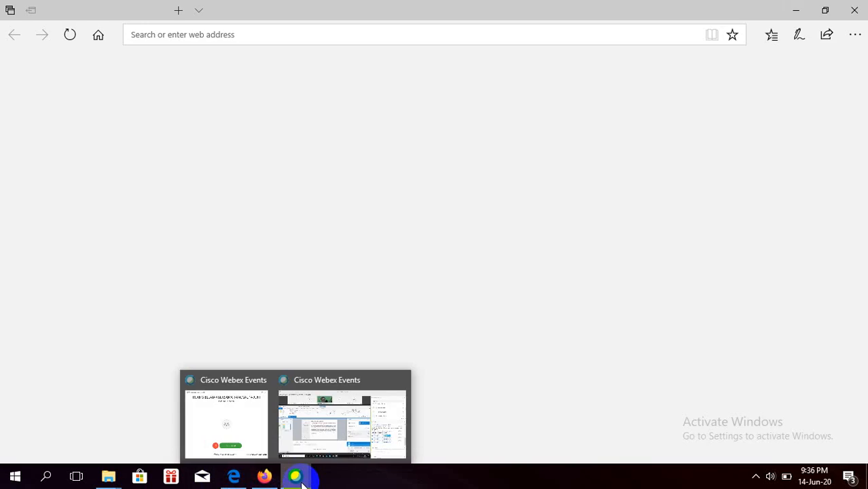
left_click(292, 410)
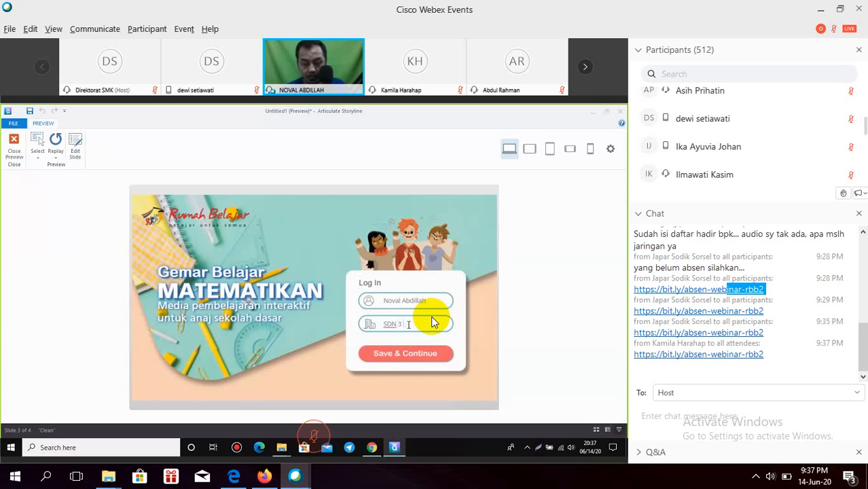
type("Tegosar")
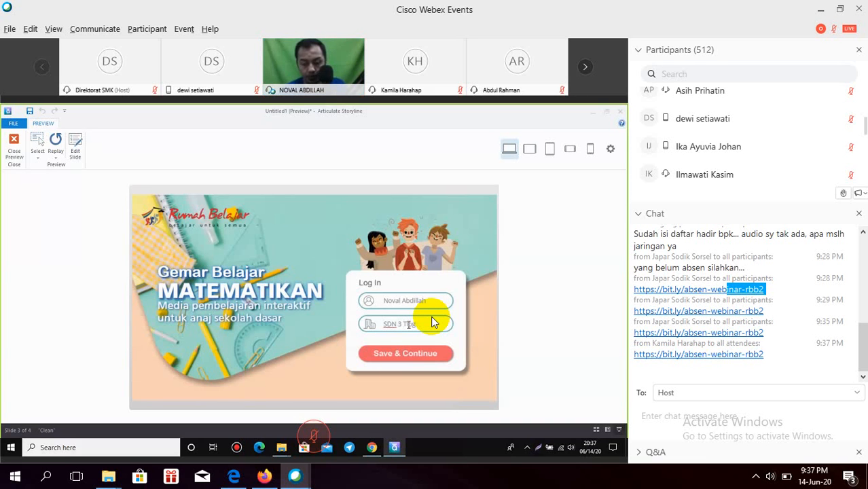
type("logosari")
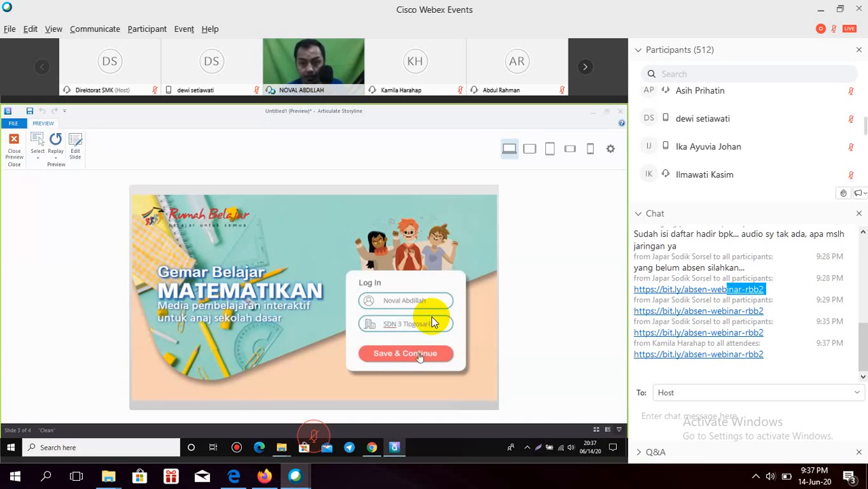
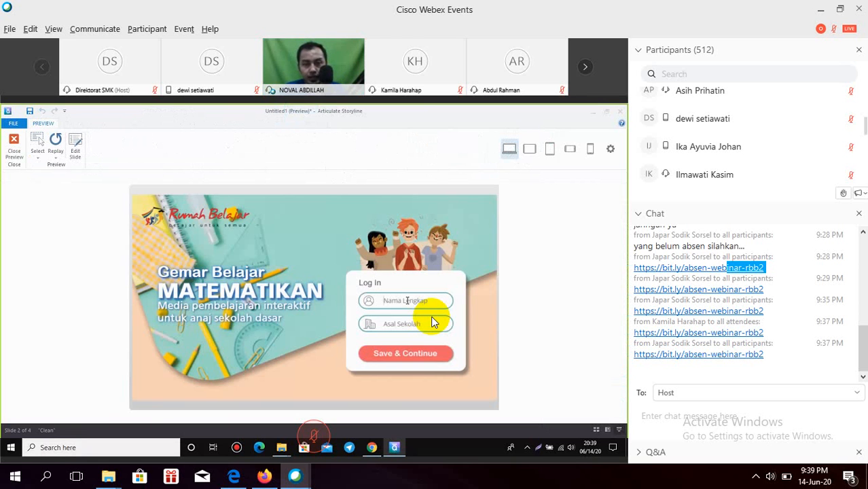
Step: Enter the learner's full name and school of origin in the preview login form
left_click(406, 300)
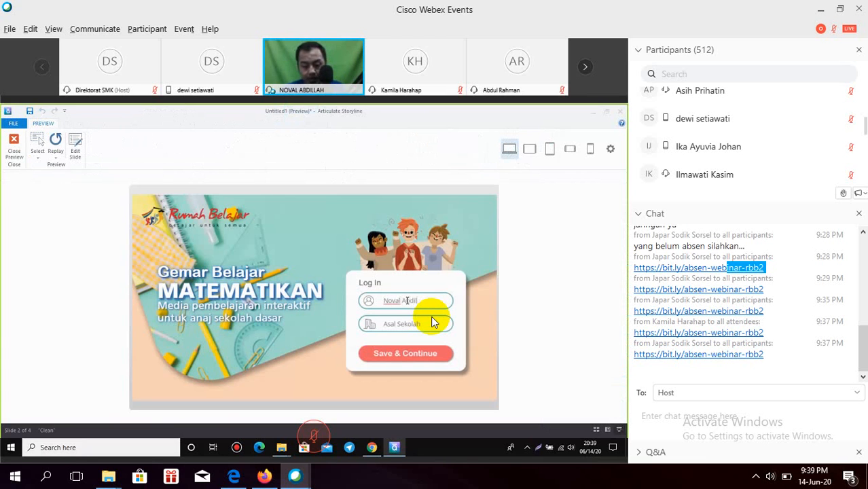
left_click(412, 326)
type("SDN")
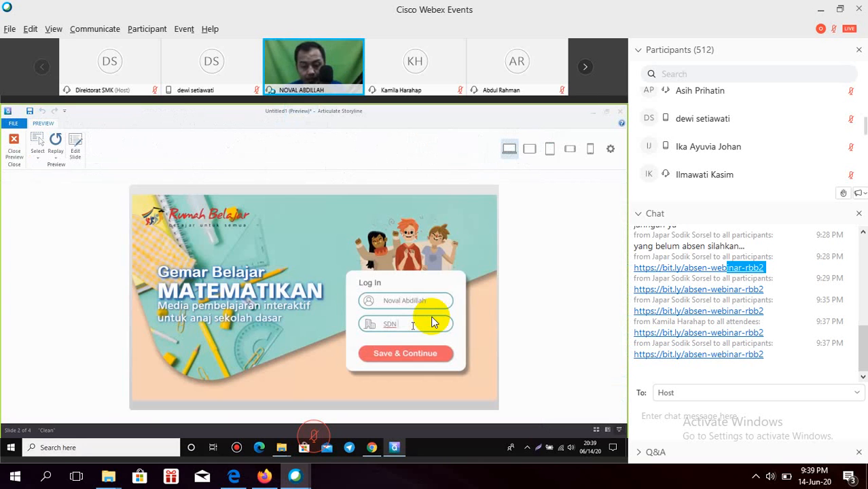
type(" 3 Ti")
type("ogosari")
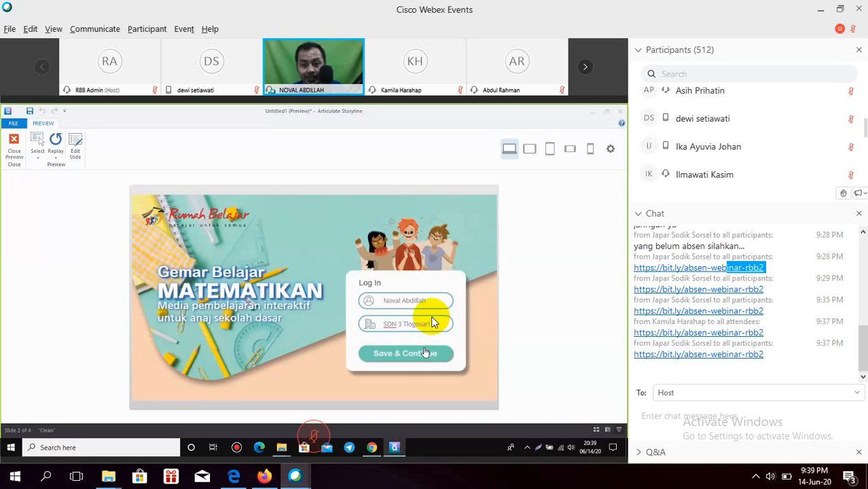
Step: Submit the preview login details with Save & Continue
left_click(425, 353)
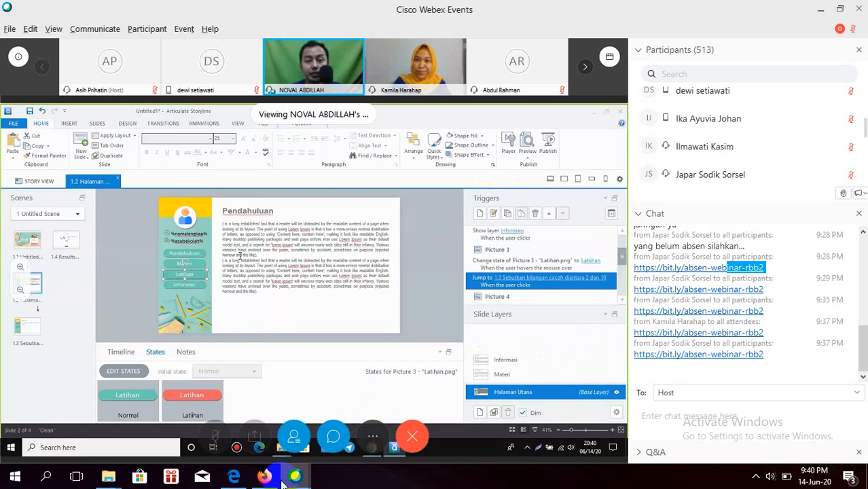
Step: Switch to the attendance form in Edge and begin the Google account sign-in
left_click(233, 475)
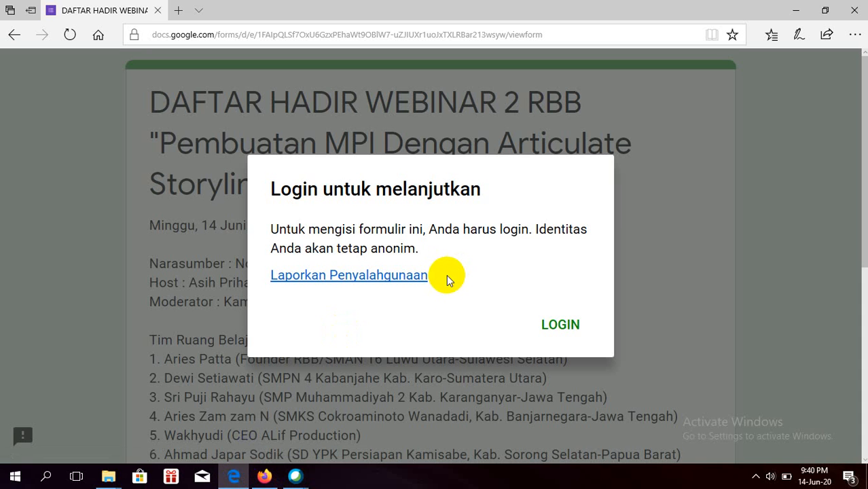
left_click(554, 325)
scroll(415, 299, "down", 5)
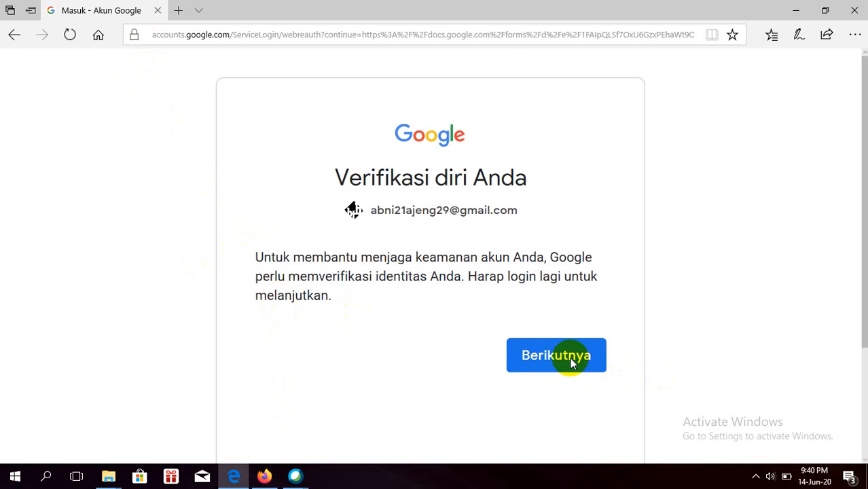
left_click(537, 358)
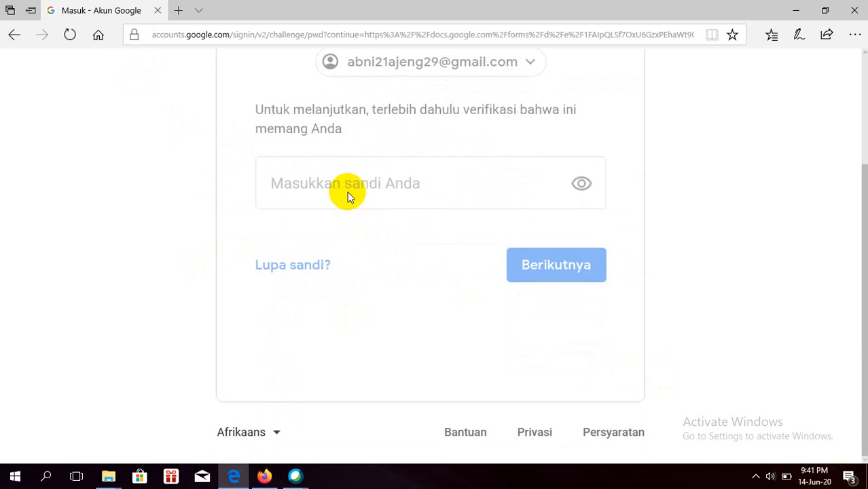
Step: Enter and reveal the account password, then submit it; it is rejected as incorrect
left_click(343, 187)
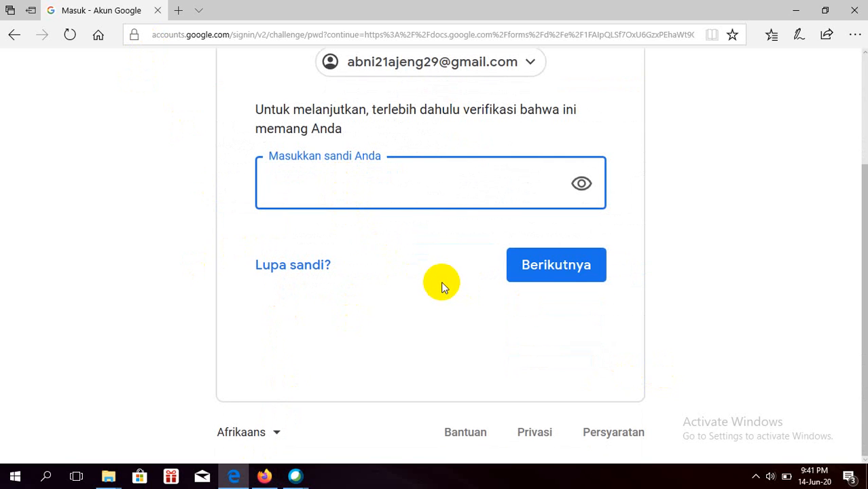
type("*")
left_click(580, 183)
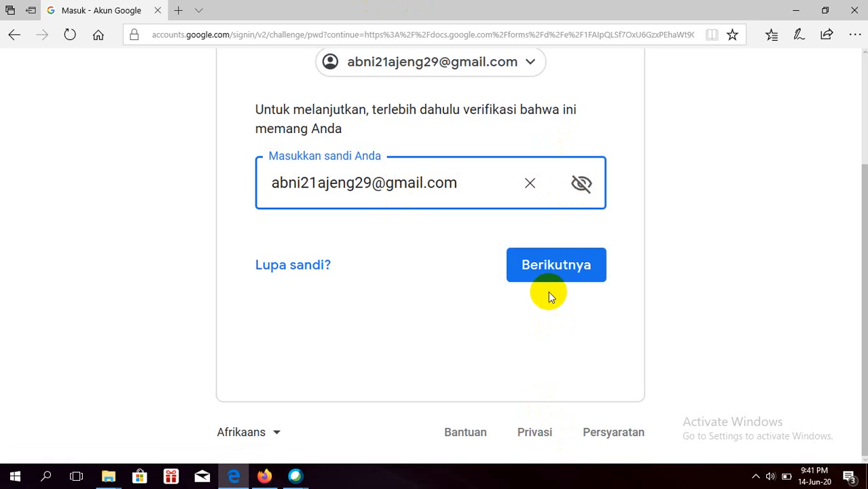
left_click(556, 275)
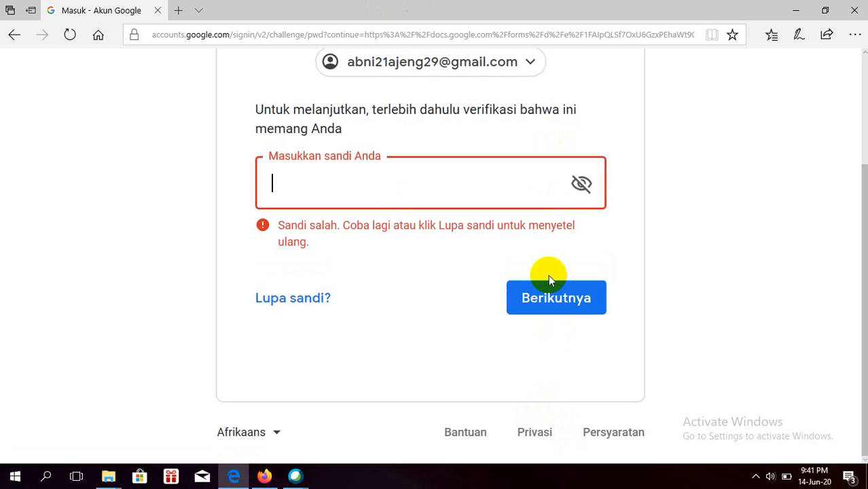
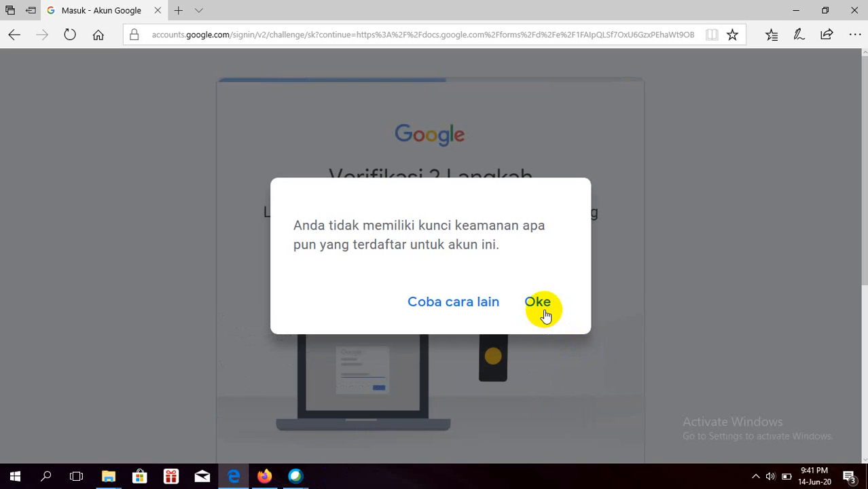
Step: Dismiss the no-security-key notice, browse Google's 'Coba cara lain' options, then return to Webex Events
left_click(544, 310)
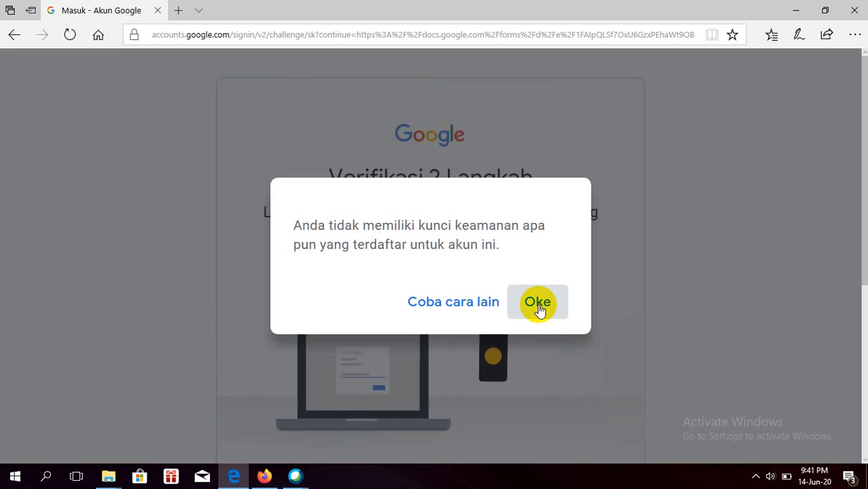
scroll(520, 321, "down", 5)
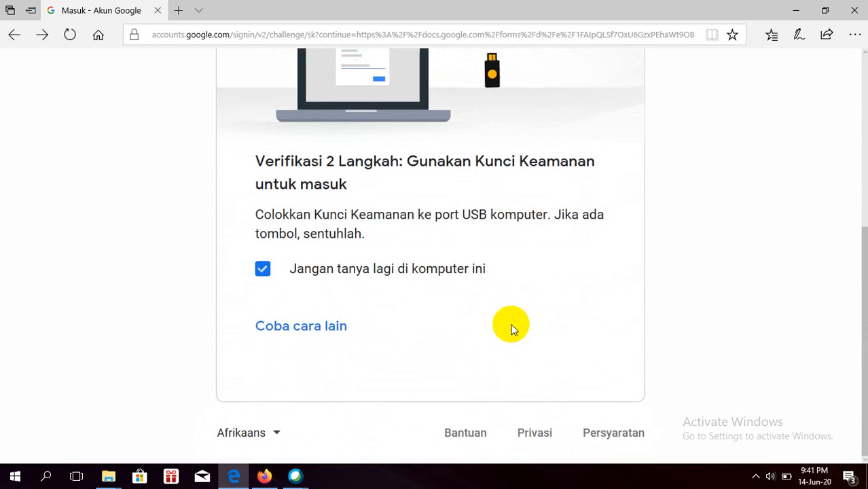
left_click(326, 331)
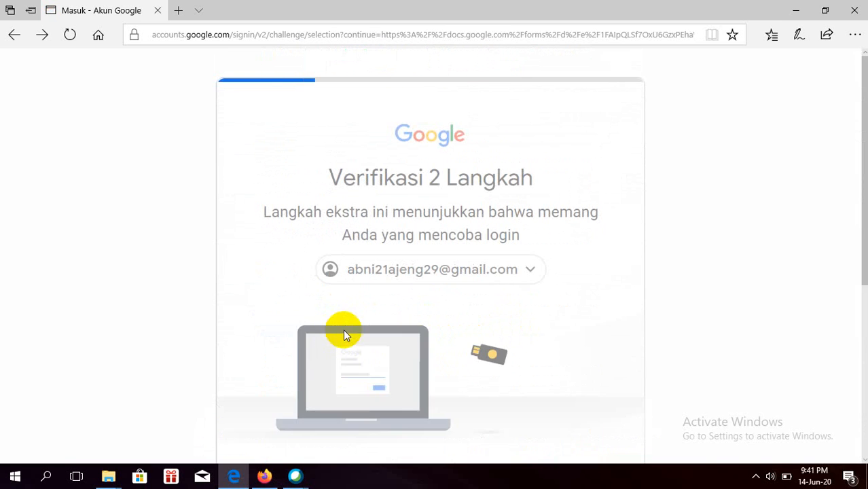
scroll(466, 289, "down", 5)
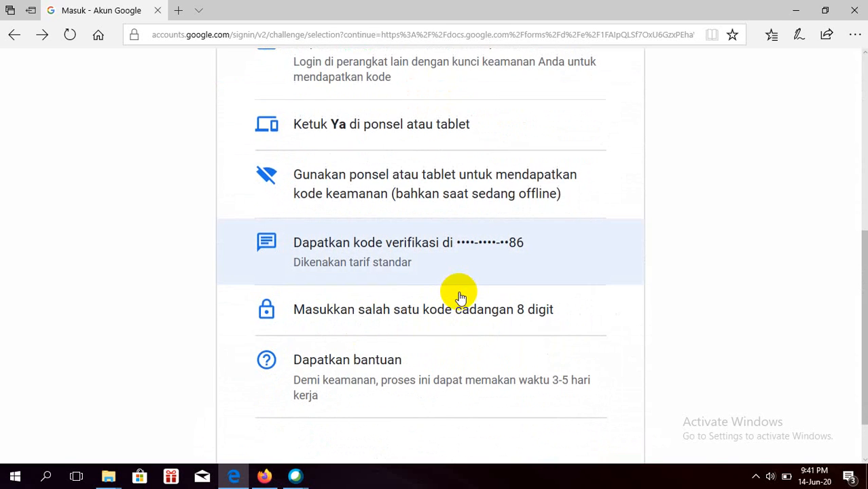
scroll(460, 297, "down", 1)
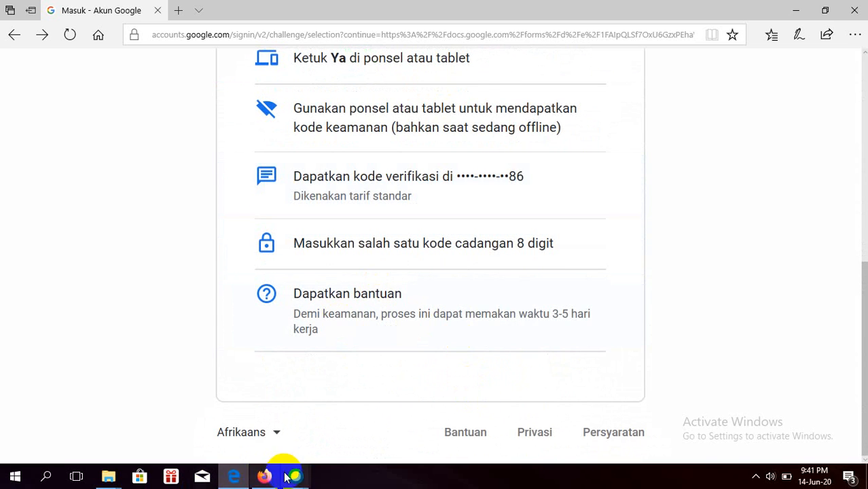
mouse_move(301, 475)
left_click(305, 429)
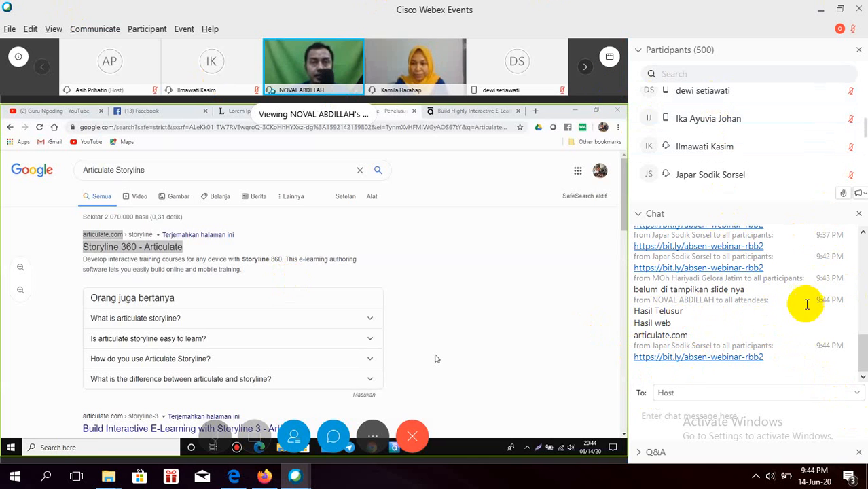
scroll(788, 316, "up", 1)
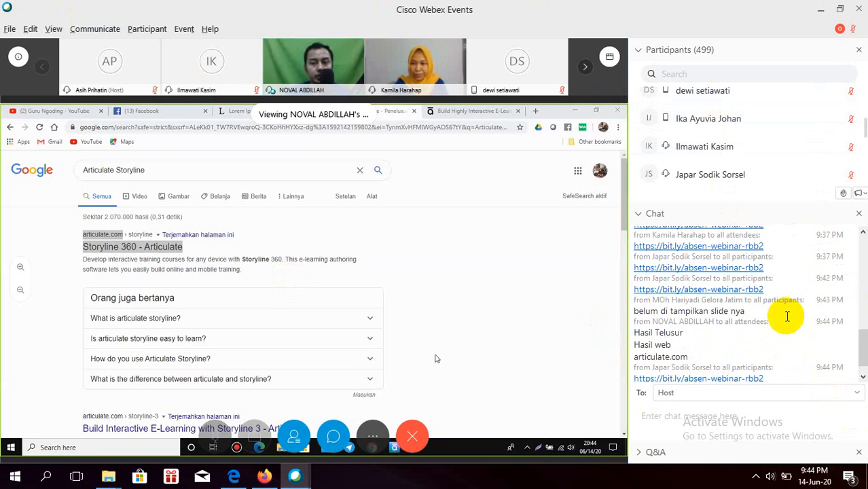
scroll(787, 316, "up", 6)
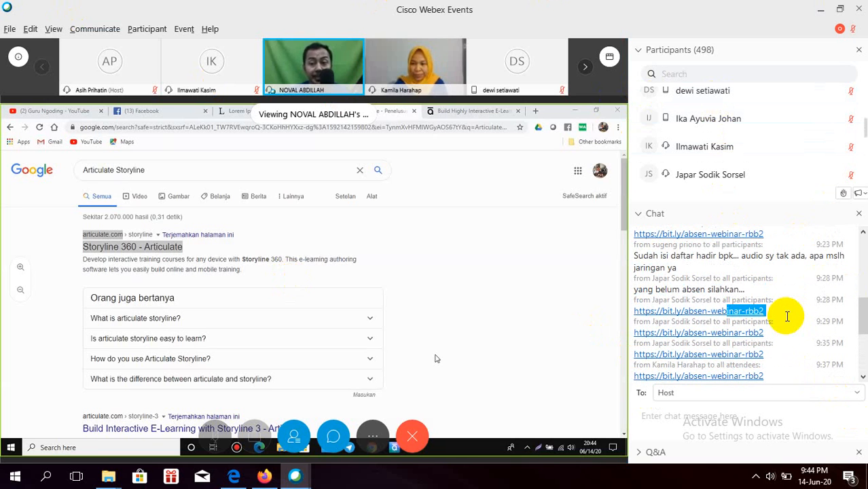
scroll(787, 316, "up", 10)
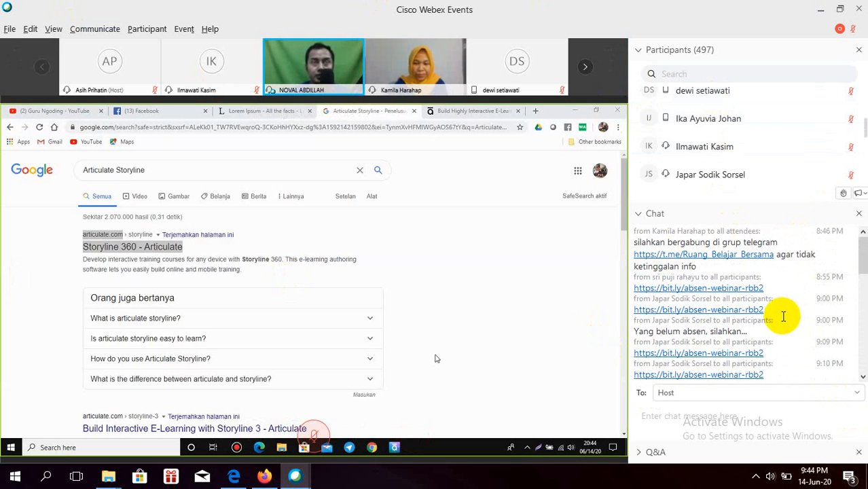
scroll(787, 316, "down", 6)
scroll(803, 303, "down", 12)
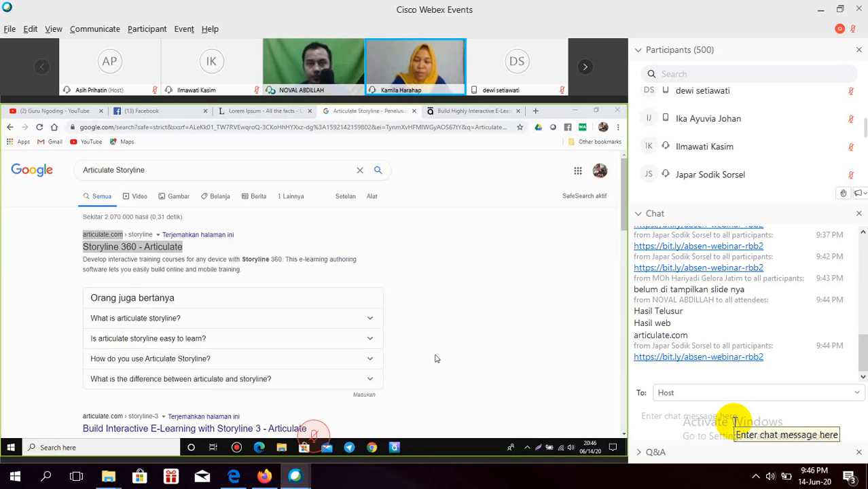
mouse_move(314, 437)
mouse_move(294, 475)
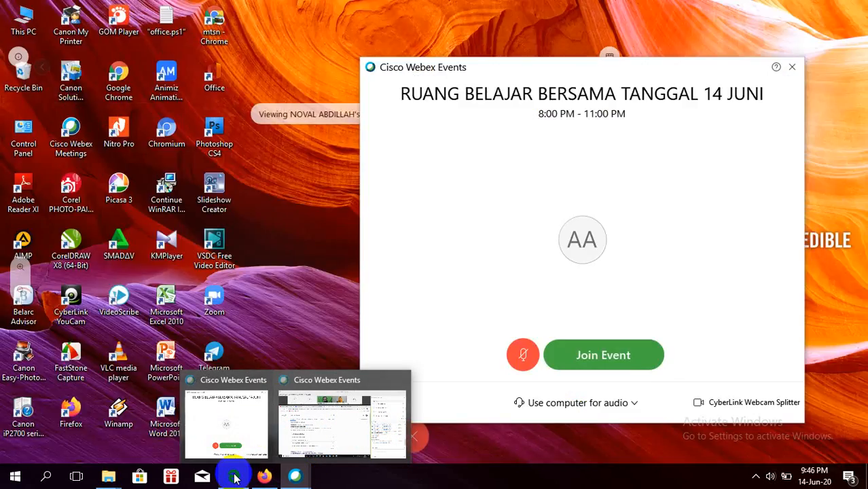
Step: Bring Edge forward and go back twice from the sign-in page to the attendance form
left_click(233, 475)
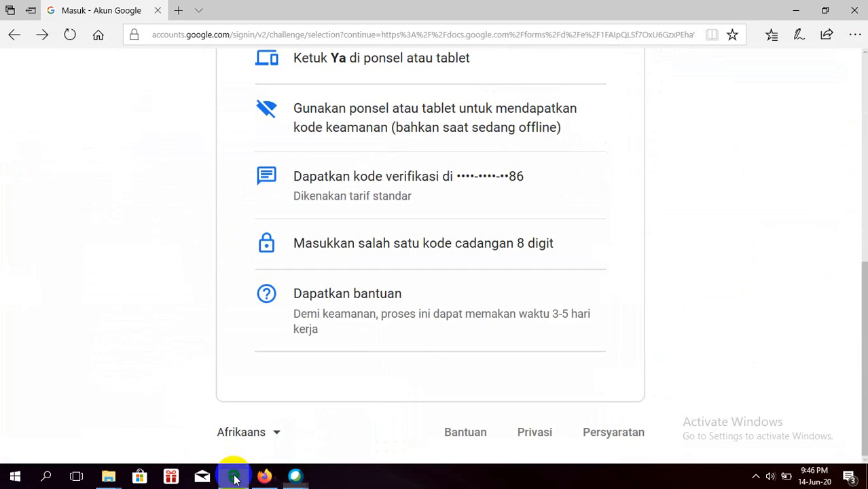
left_click(567, 288)
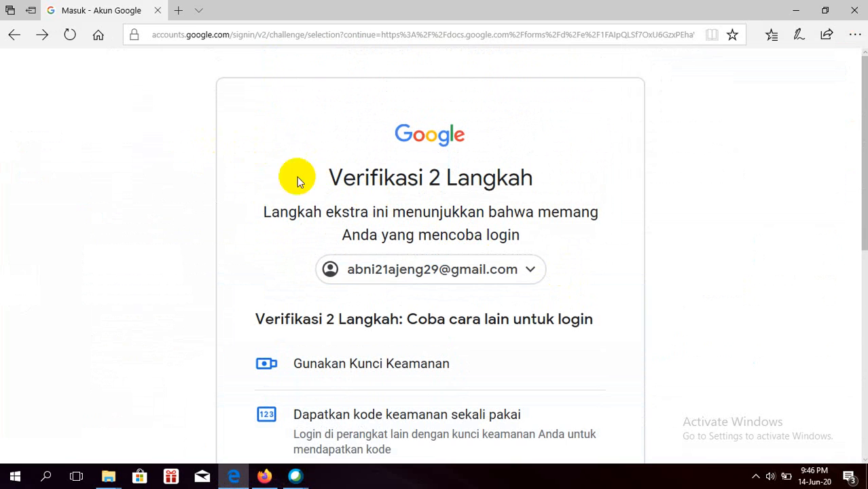
scroll(377, 219, "down", 3)
scroll(375, 225, "down", 4)
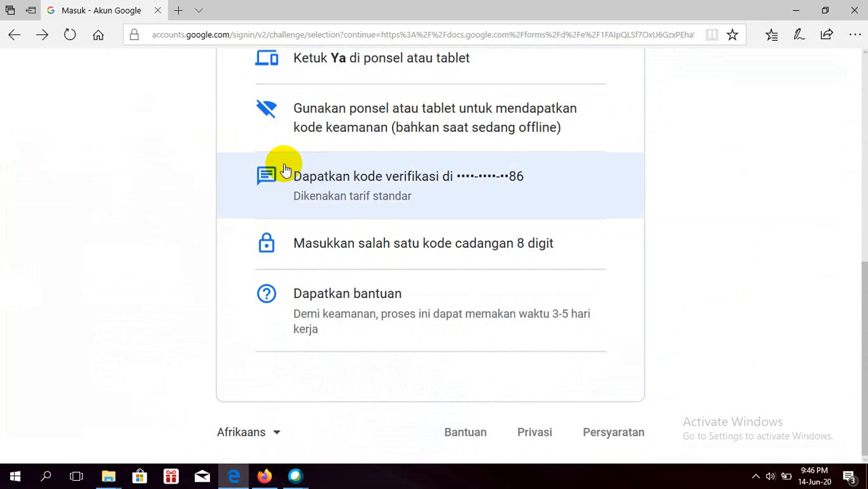
scroll(285, 169, "up", 2)
scroll(285, 170, "up", 2)
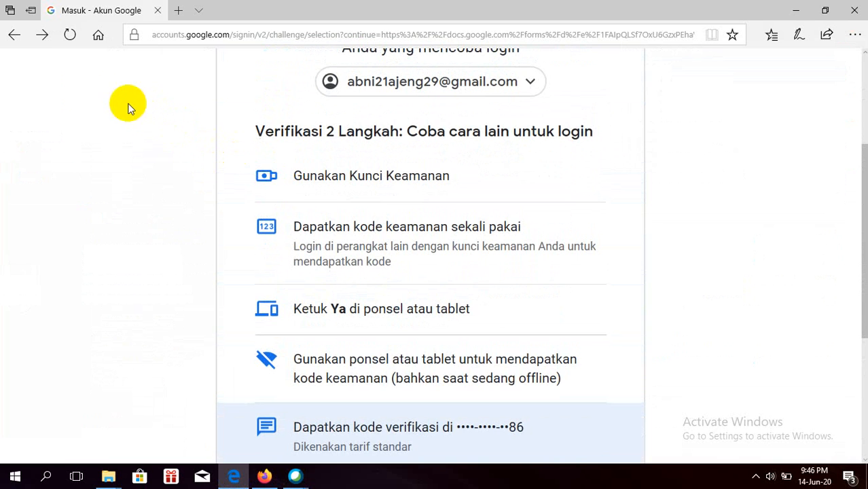
scroll(102, 88, "up", 2)
left_click(11, 38)
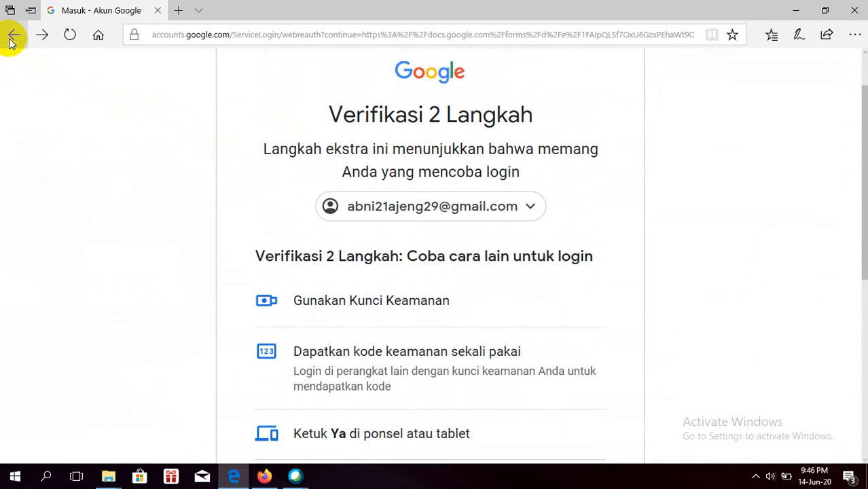
left_click(5, 36)
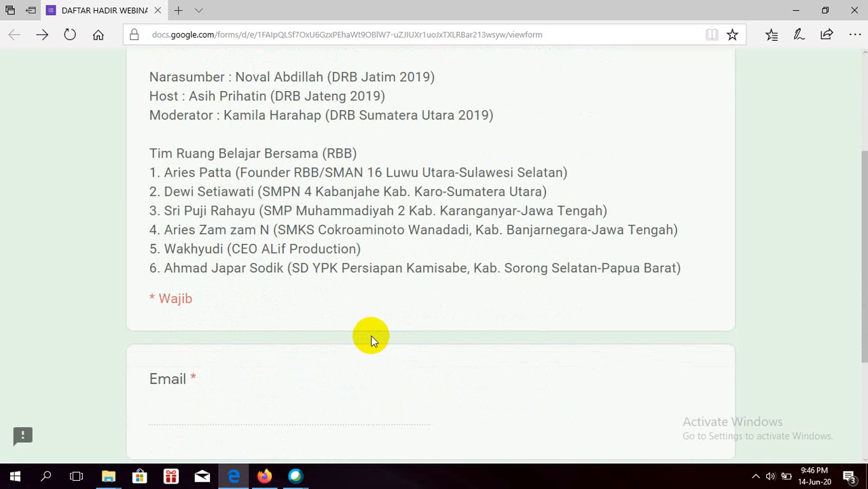
Step: Continue the form with Berikutnya and choose LOGIN to reach Google's re-verification page
scroll(367, 333, "down", 3)
left_click(214, 314)
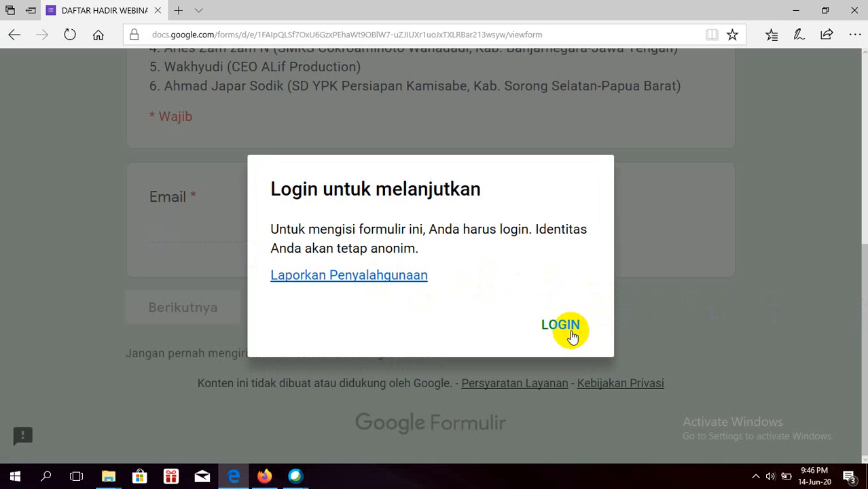
left_click(545, 327)
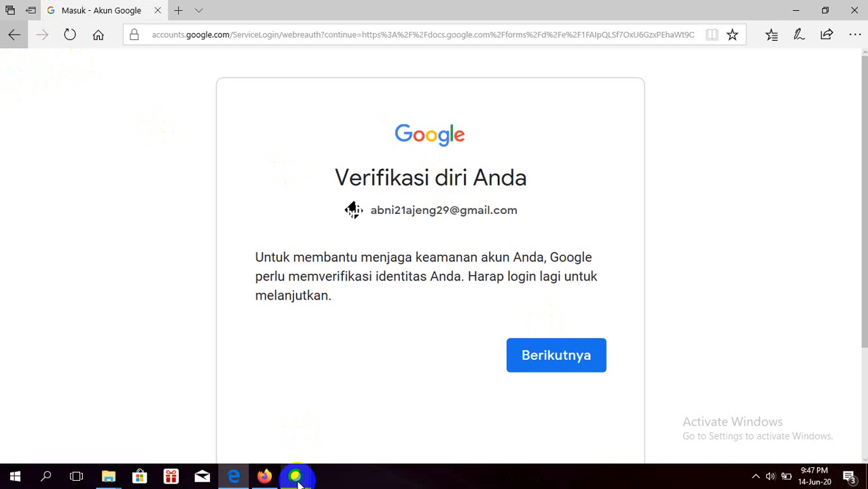
Step: Switch back to Webex Events and enter the course title 'Gemar Matematika'
mouse_move(298, 479)
left_click(326, 435)
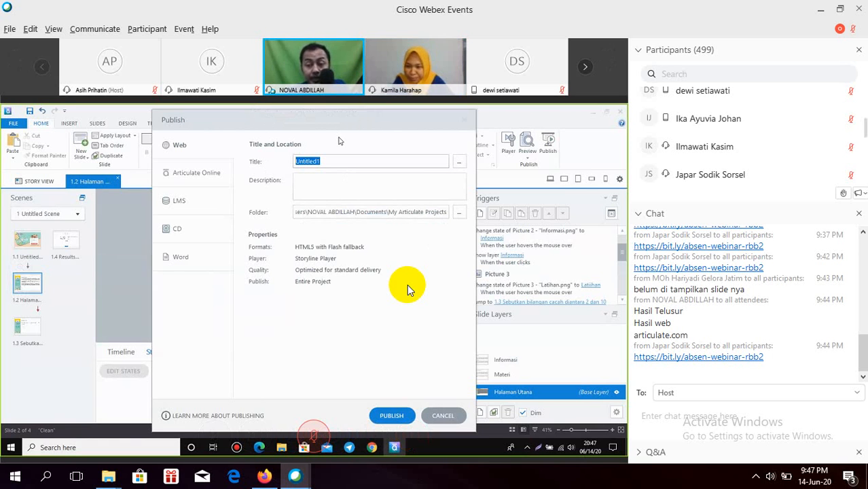
type("Gemar")
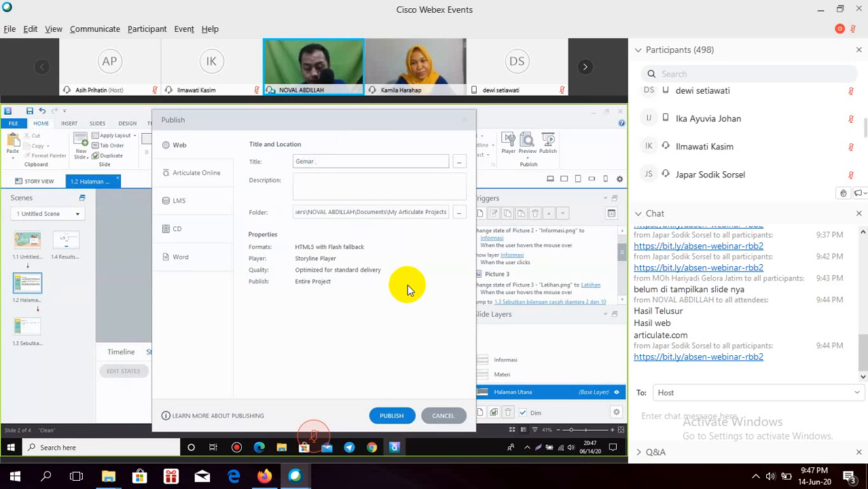
type(" Matem")
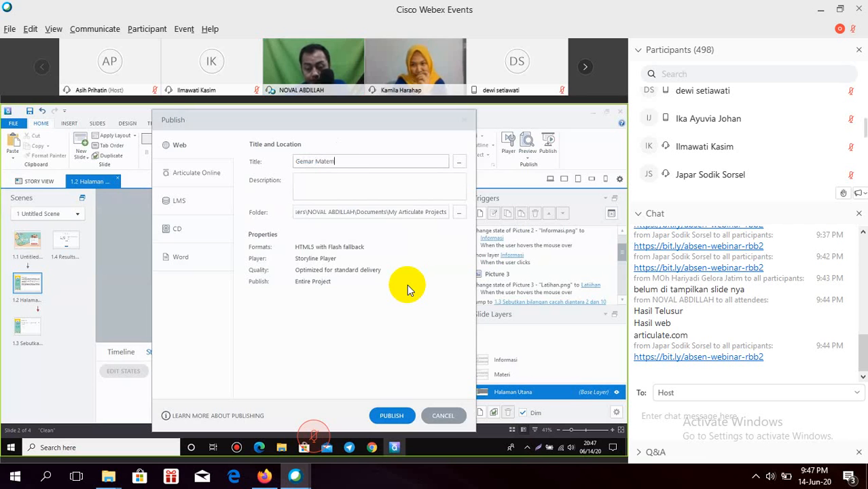
type("atika")
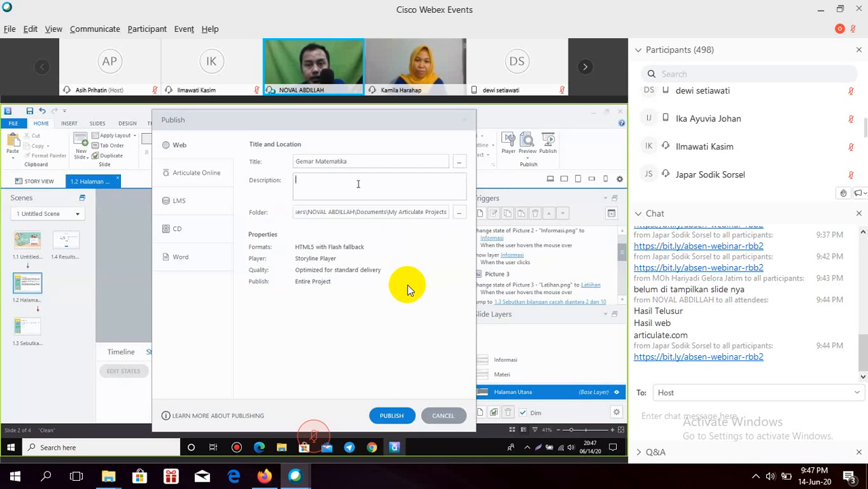
Step: Review the project info and output format settings, leaving them unchanged
left_click(459, 164)
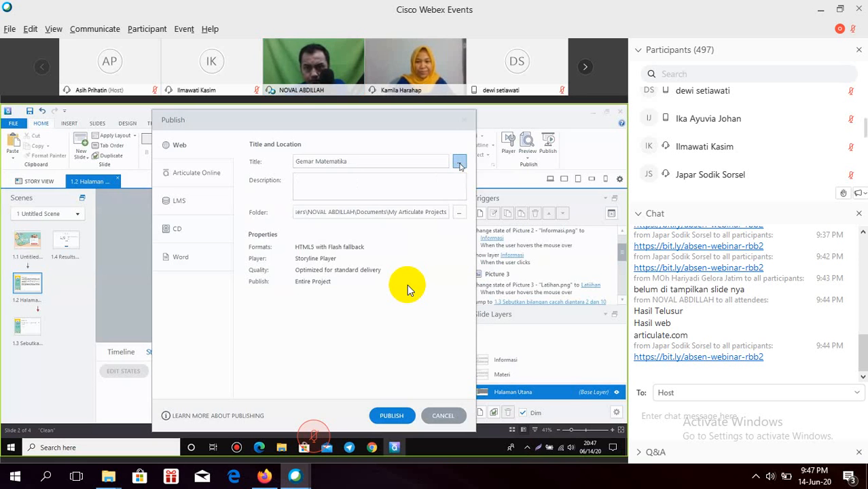
left_click(386, 407)
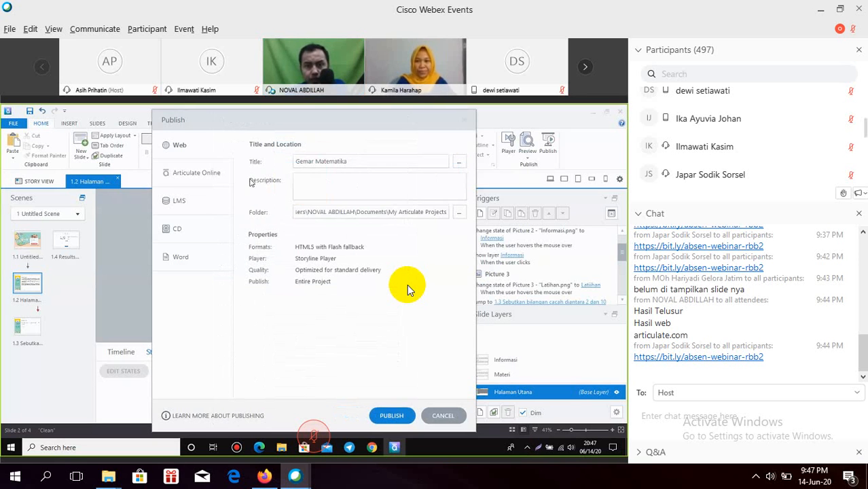
left_click(328, 247)
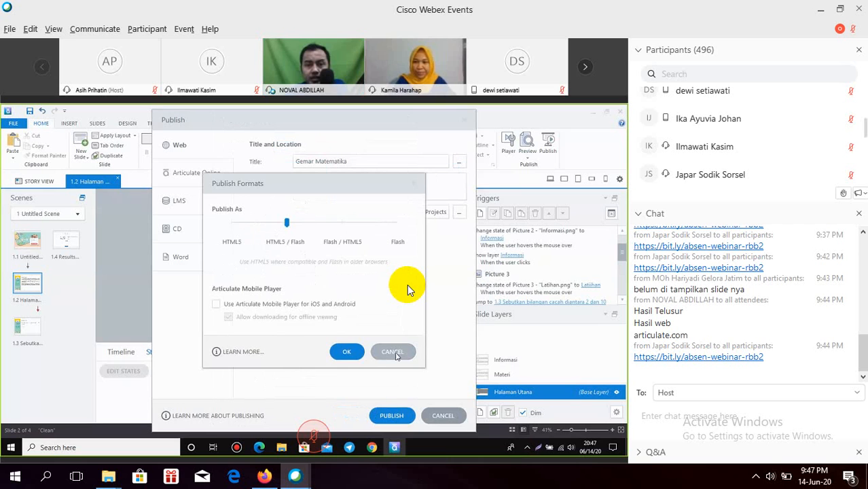
left_click(392, 352)
left_click(337, 248)
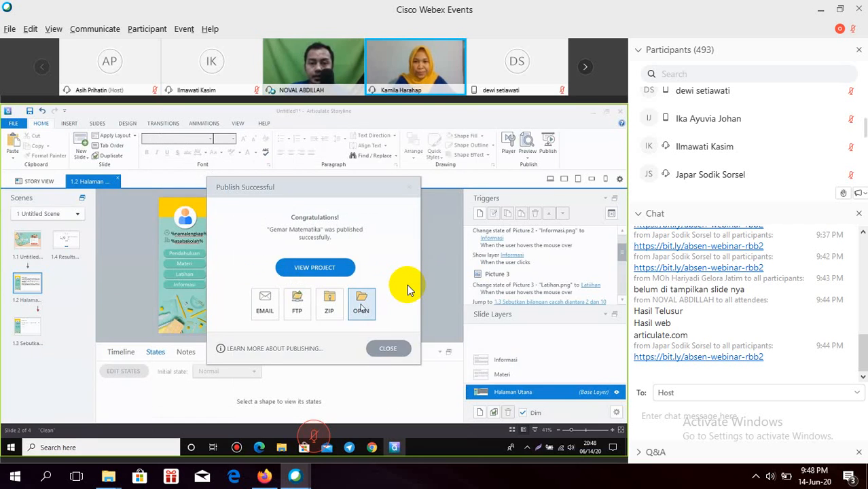
Step: Open the published output folder, point out mobile, story_content, analytics-frame.html and story.html, then restore the window down
left_click(361, 309)
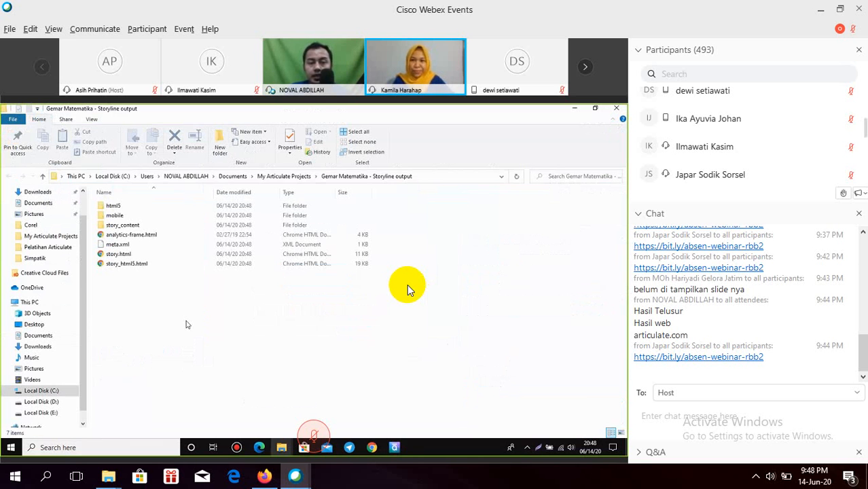
left_click_drag(132, 309, 117, 198)
left_click(130, 287)
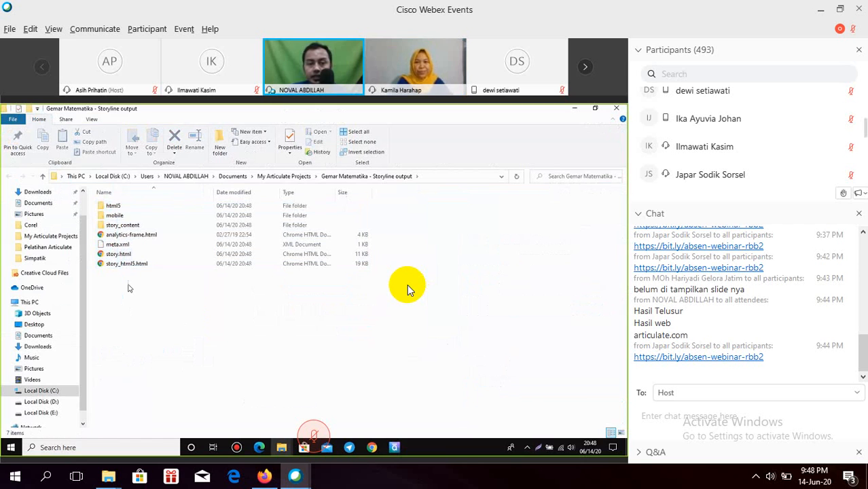
left_click(120, 216)
left_click(126, 235)
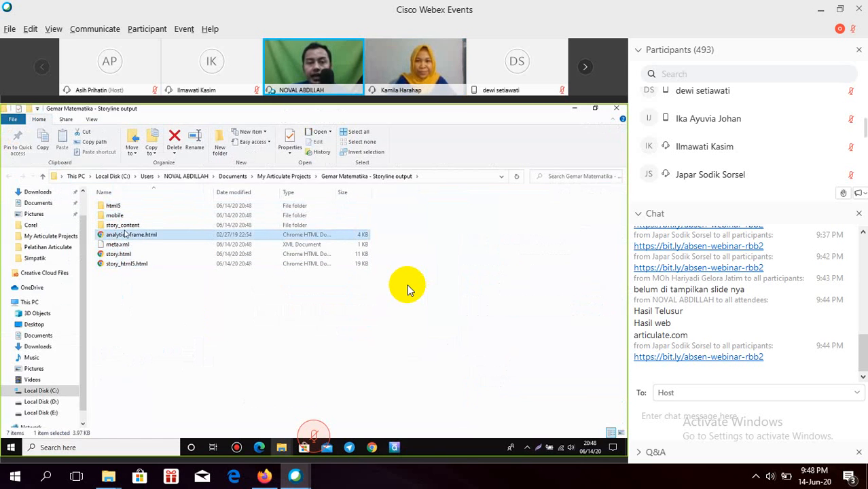
left_click(124, 227)
left_click(121, 254)
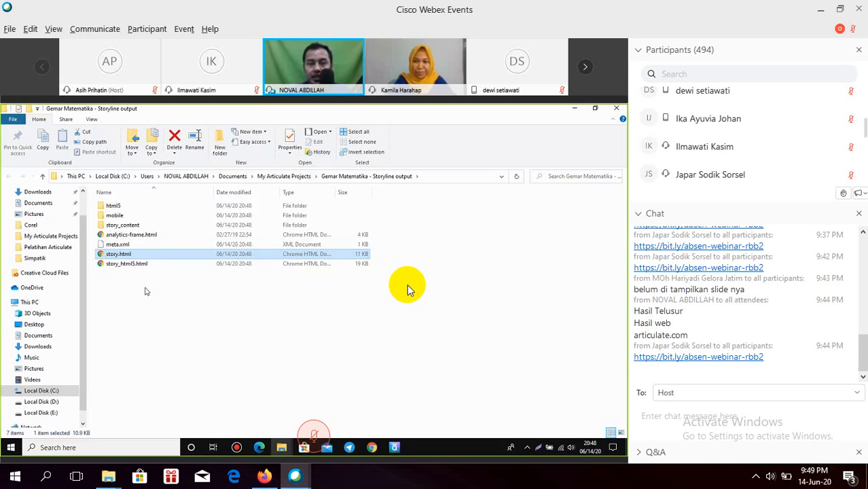
left_click(145, 291)
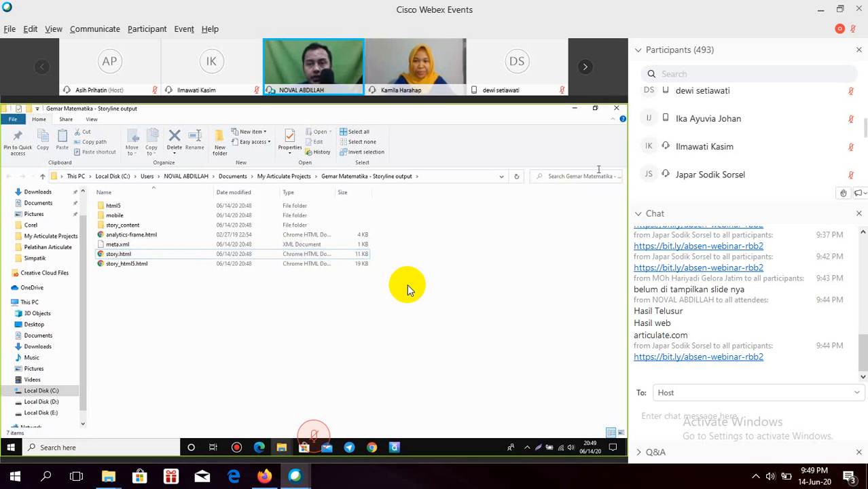
left_click(597, 109)
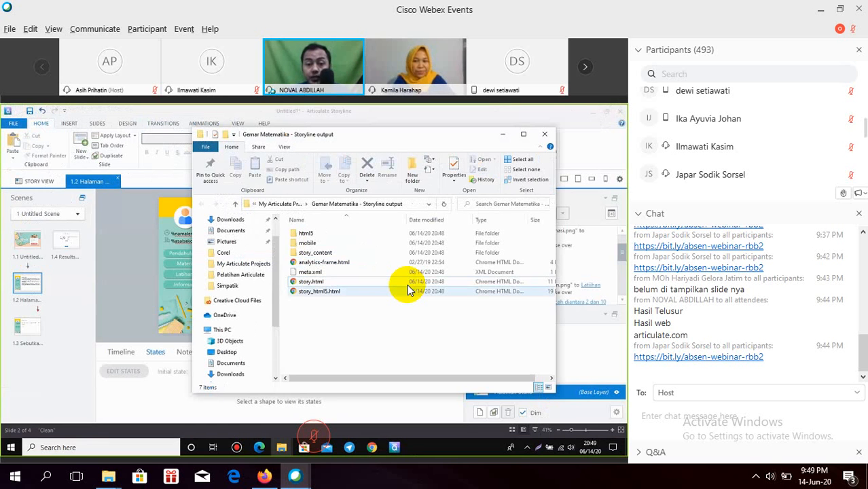
Step: Search 'google drive' from a new Chrome tab
left_click(370, 449)
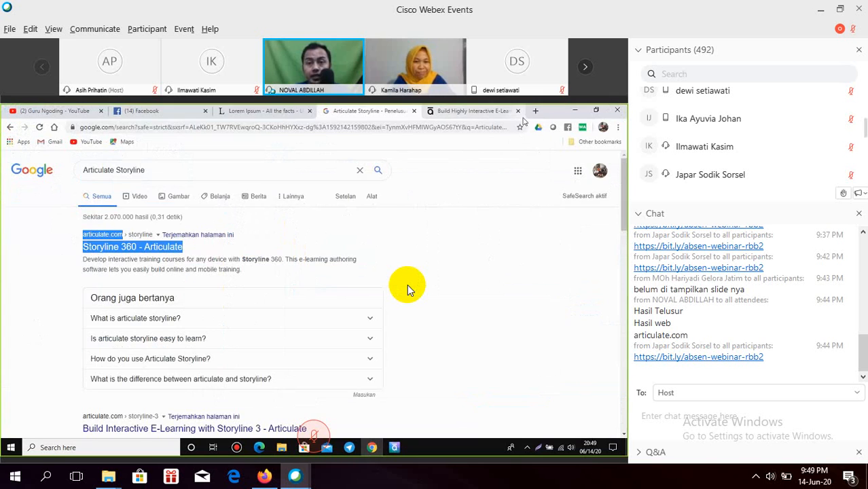
left_click(535, 111)
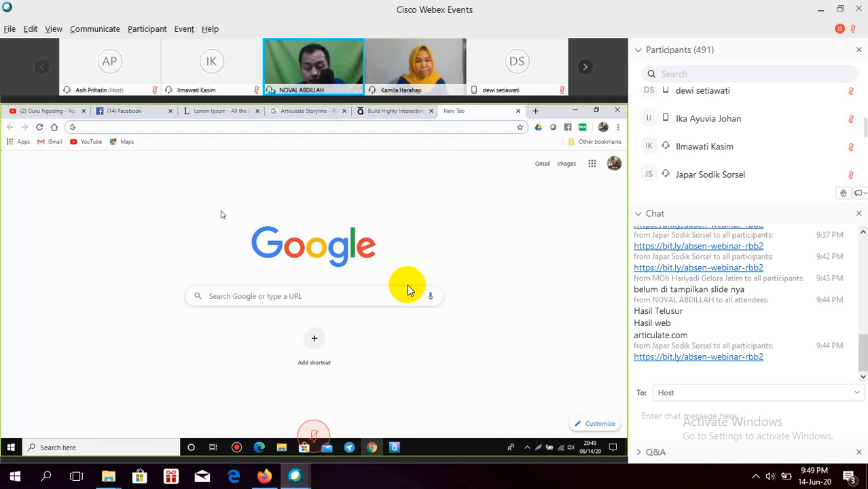
type("g")
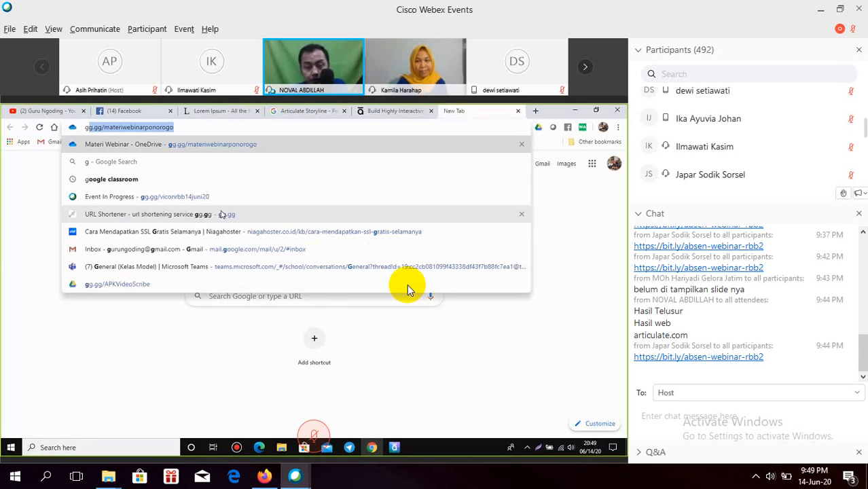
type("oogl")
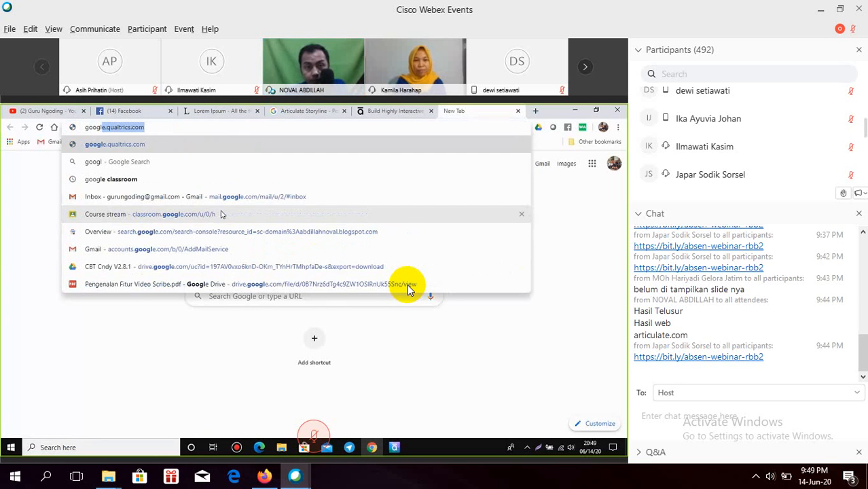
type("e drive")
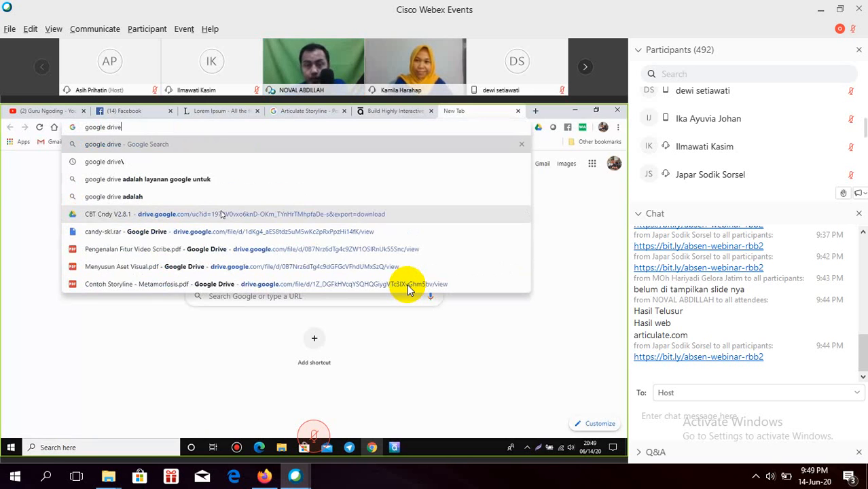
key("Return")
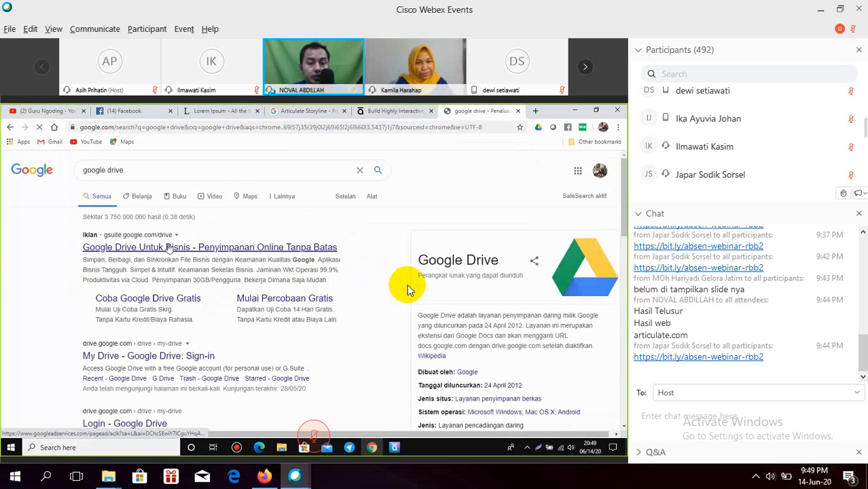
Step: Upload the Storyline output files and folders into the Gemar folder in My Drive
left_click(171, 358)
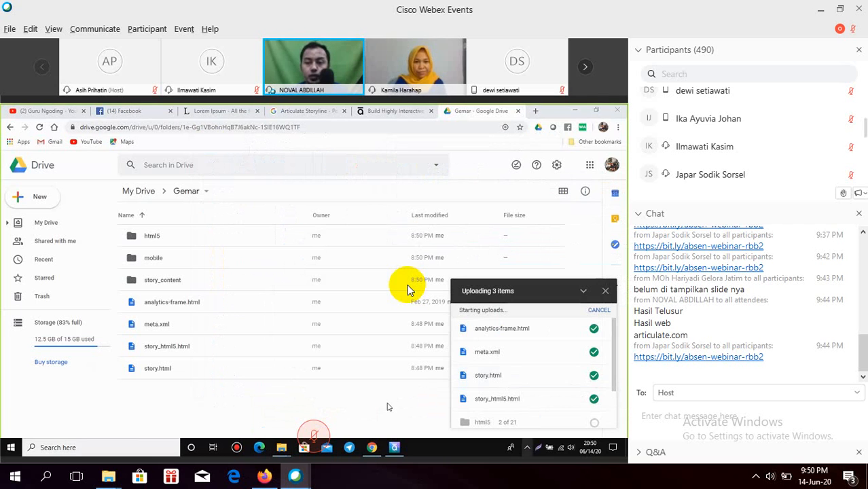
scroll(520, 380, "down", 2)
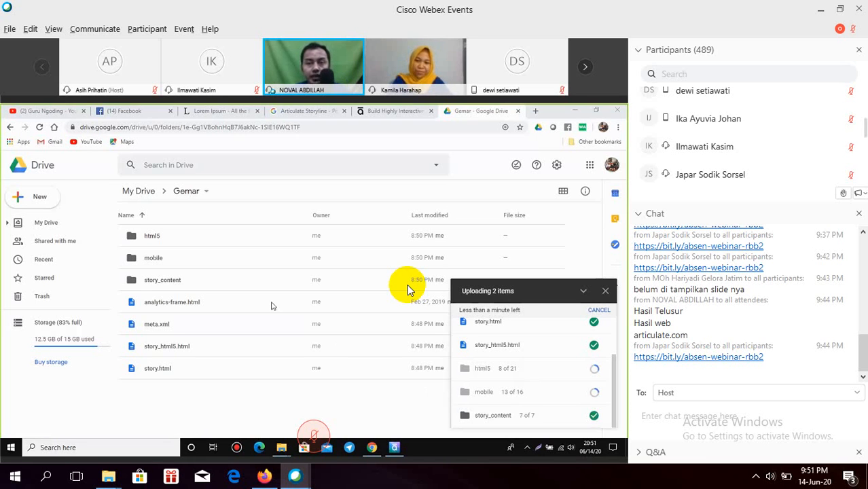
key("ctrl+t")
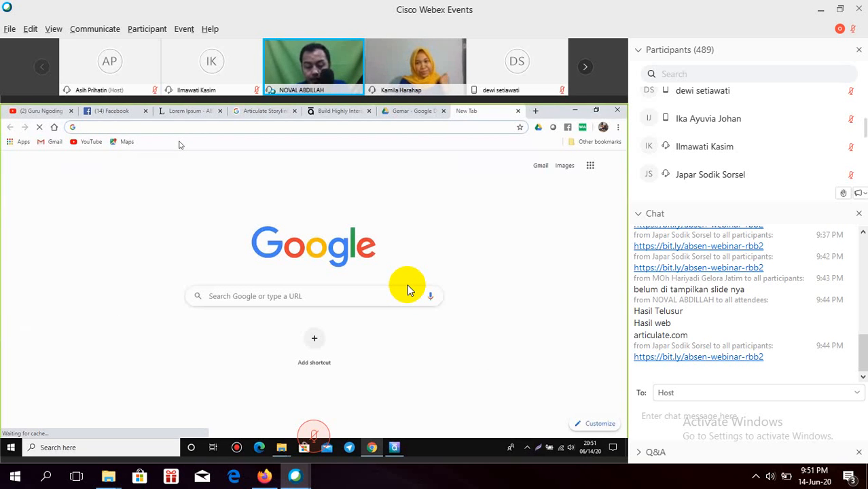
Step: Load drv.tw in the new tab while checking the Drive upload's progress
type("drv.tw")
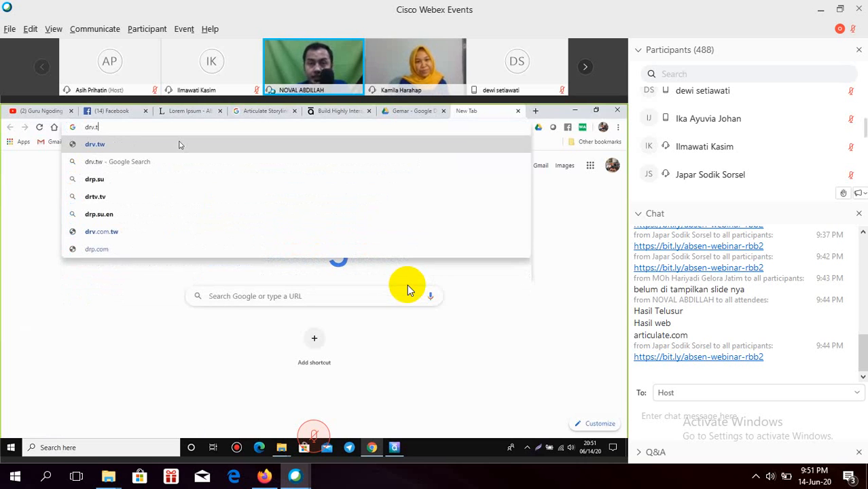
left_click(79, 132)
key("Return")
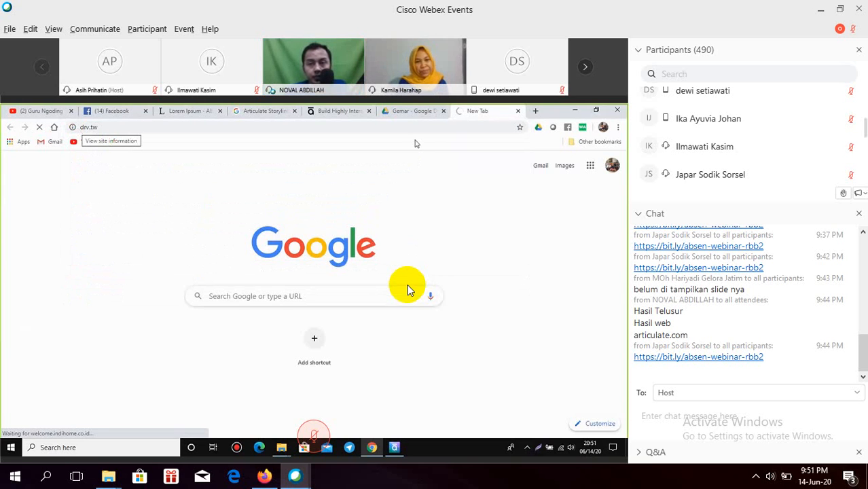
left_click(417, 112)
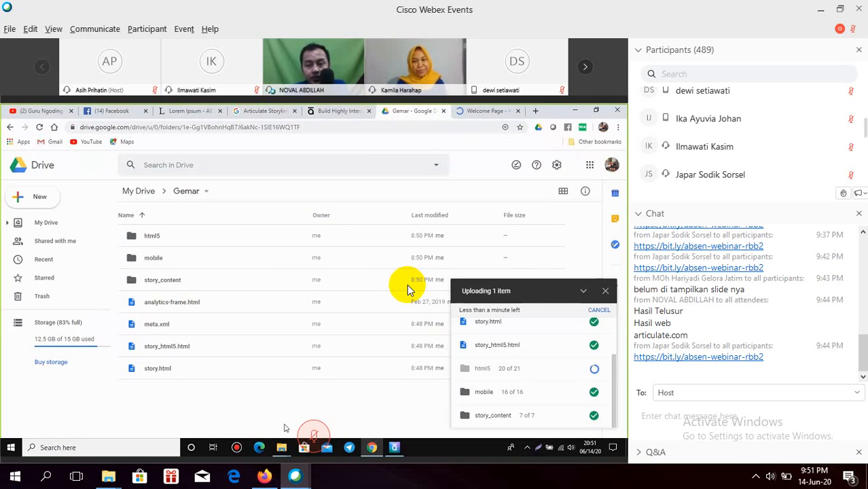
left_click(482, 117)
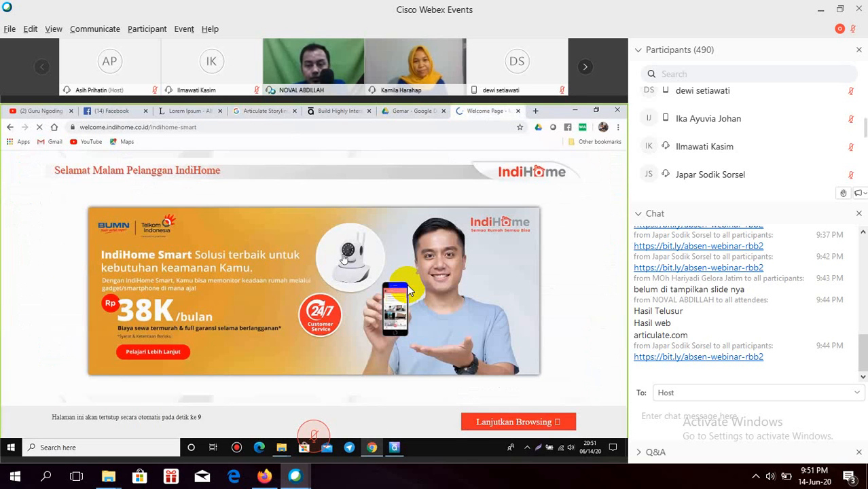
Step: Continue past the IndiHome welcome page with Lanjutkan Browsing to drv.tw
left_click(488, 425)
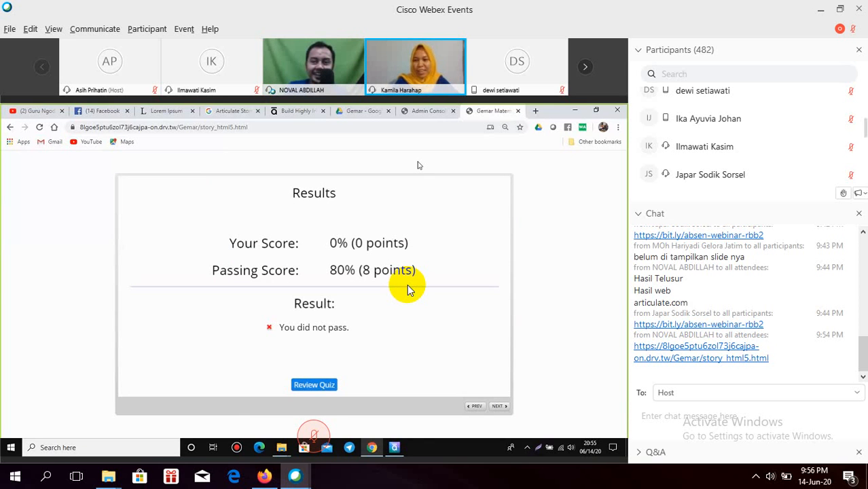
Step: Write the Host a chat message asking whether more quiz questions each need a new layer
left_click(682, 414)
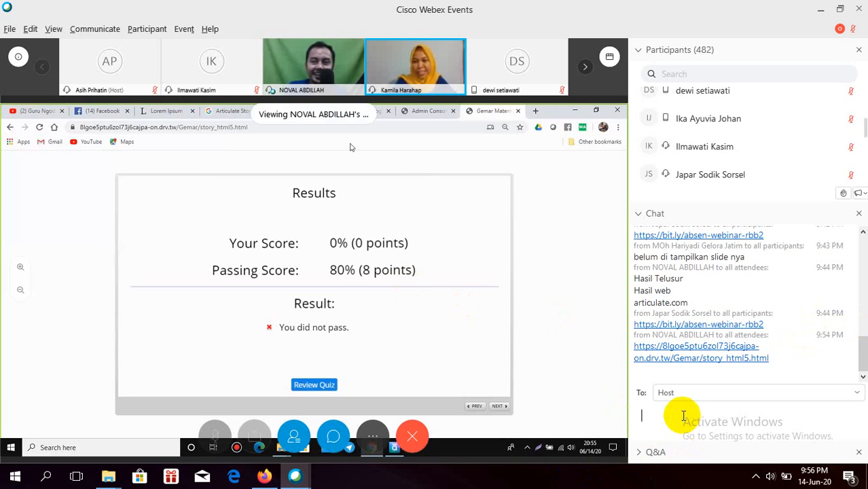
type("jika membuat")
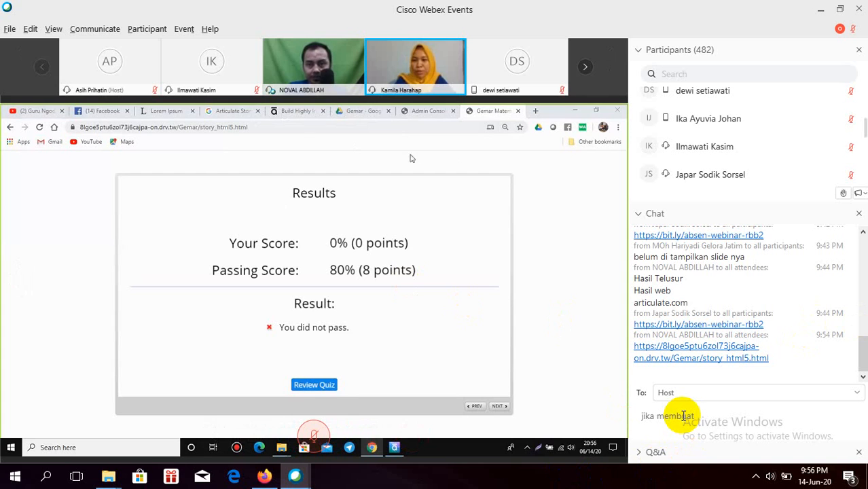
type(" soal lebih dari sa")
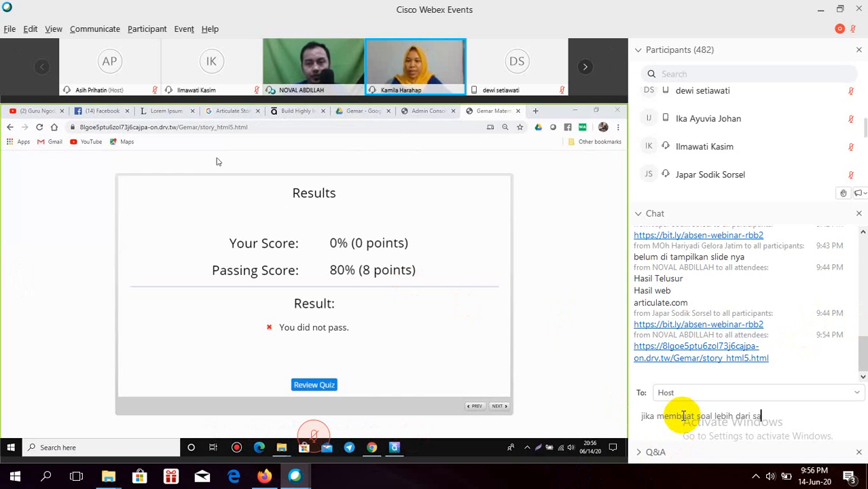
type("tu soal, apakah")
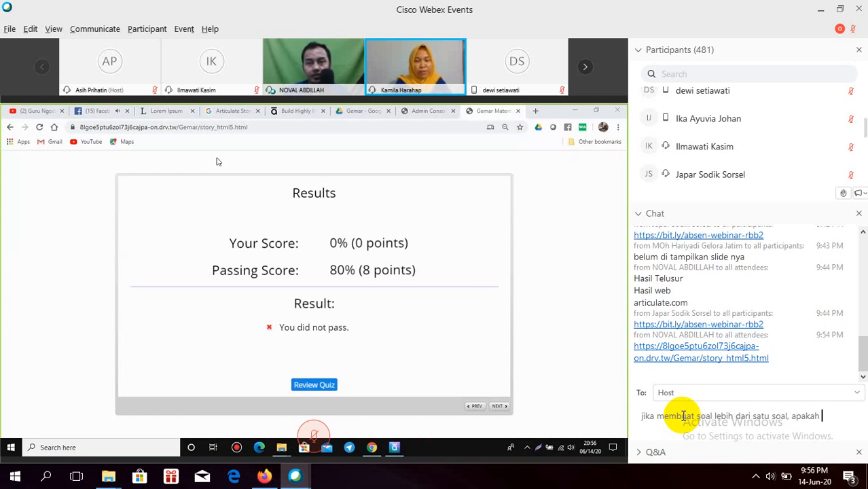
type(" dibuat la")
type("yer baru")
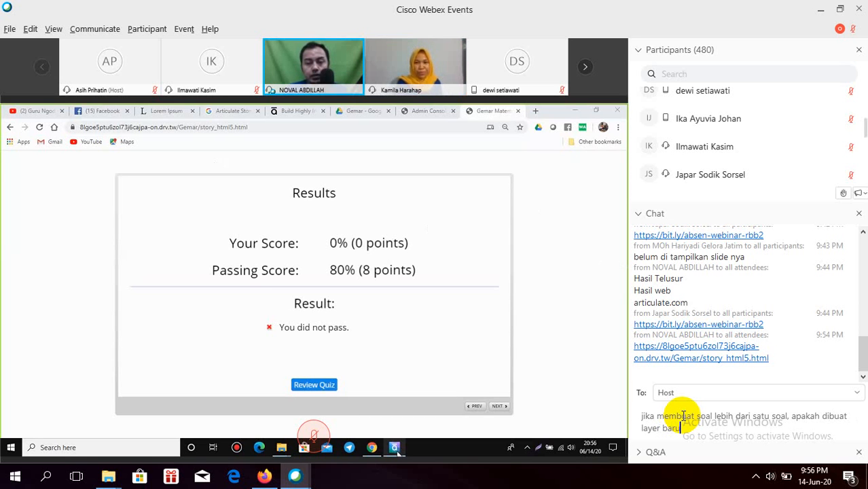
type(" lagi")
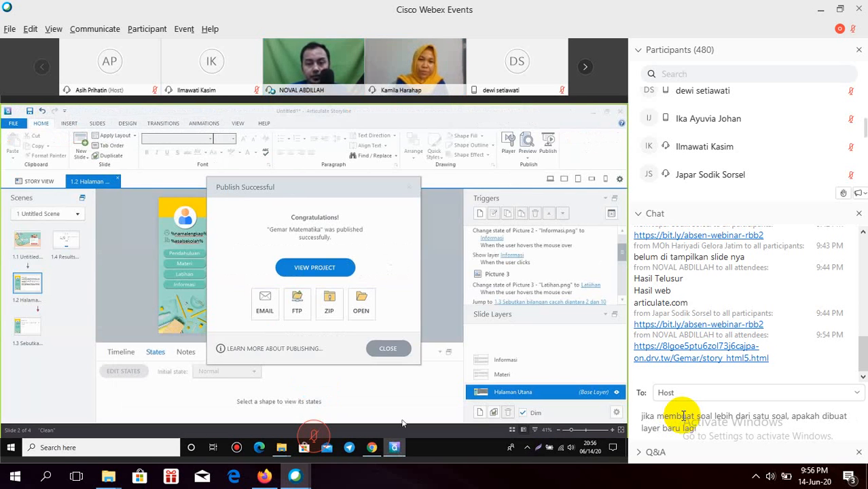
type("? ata")
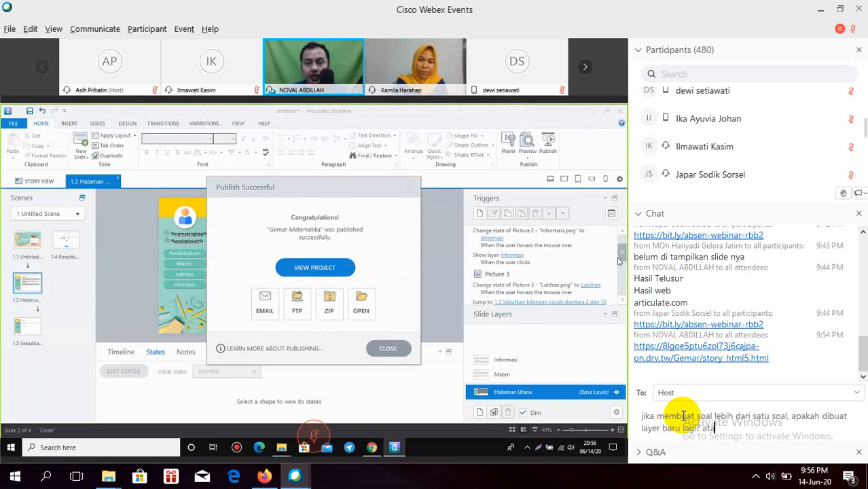
type("u seperti a")
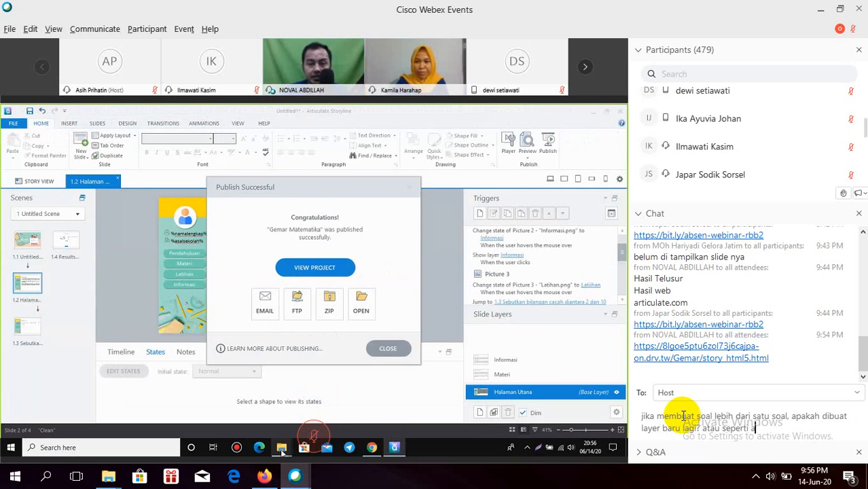
type("pa? bisa d")
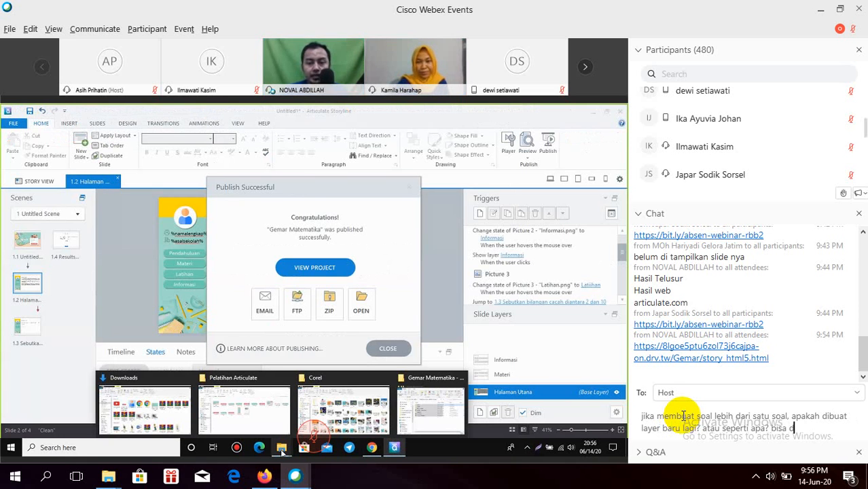
type("buat con")
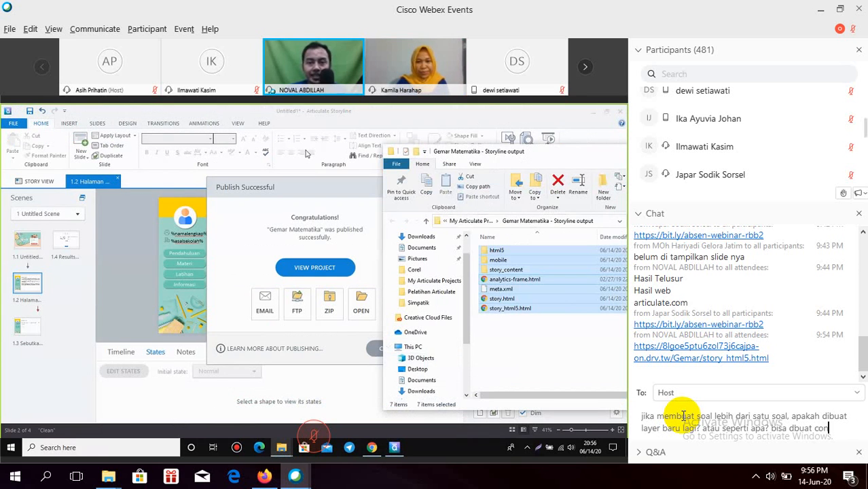
type("toh lagi")
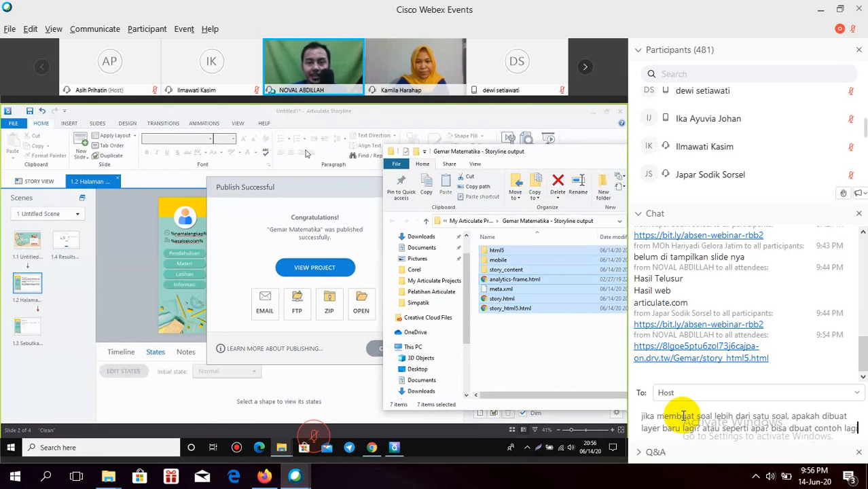
type(" untuk seoal")
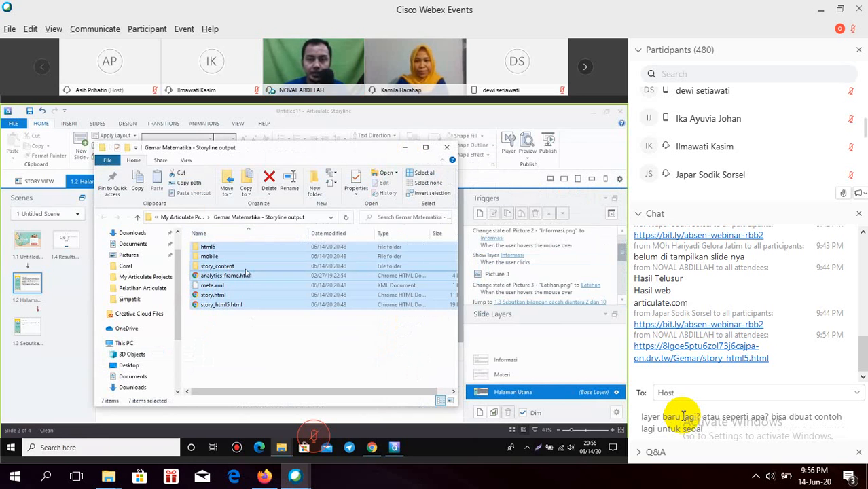
key("BackSpace")
type("oal")
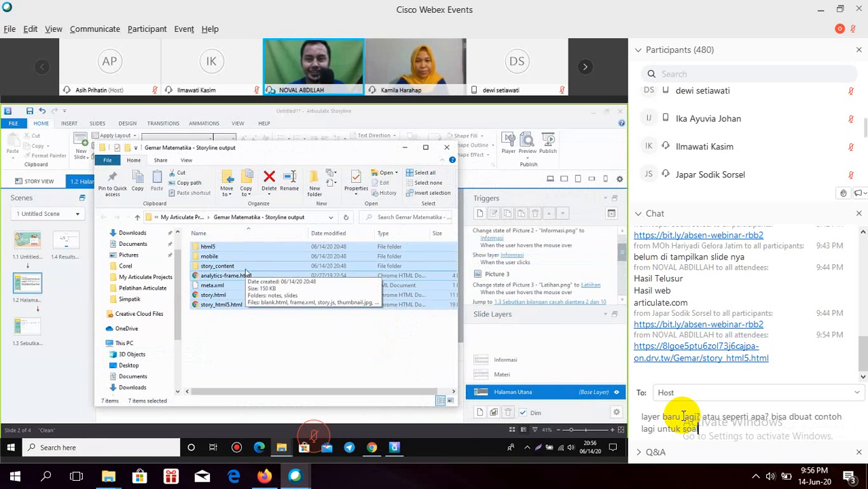
type(" selanju")
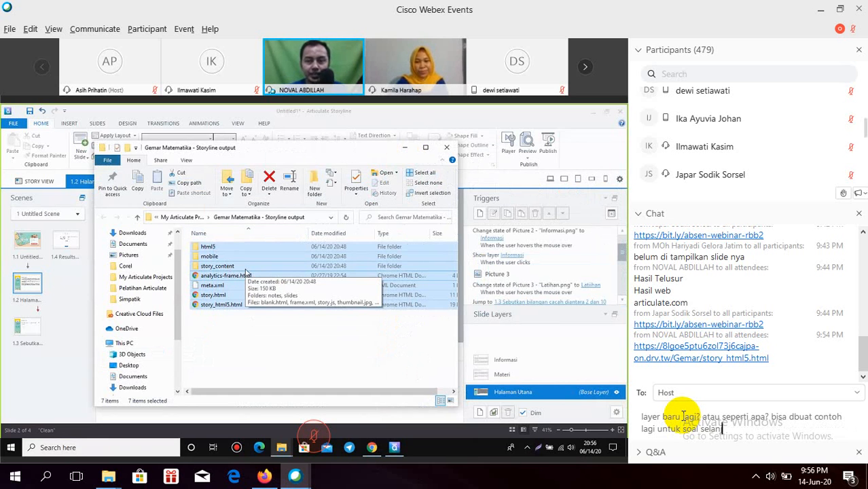
type("tnya")
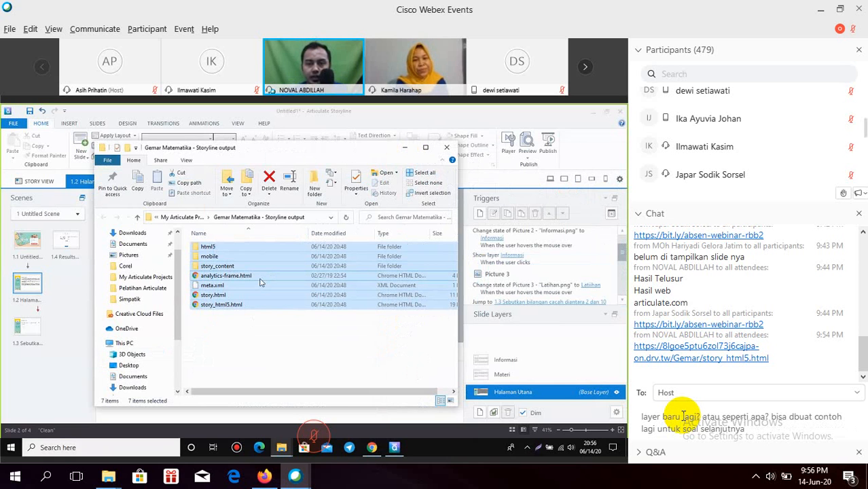
type("! makasih atas bantuannya")
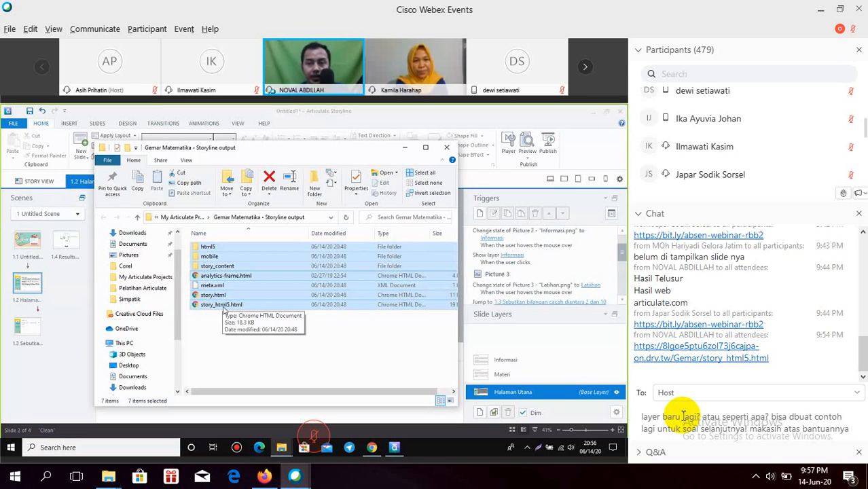
Step: Send the layer question to the host and select the posted message in the chat log
key("Return")
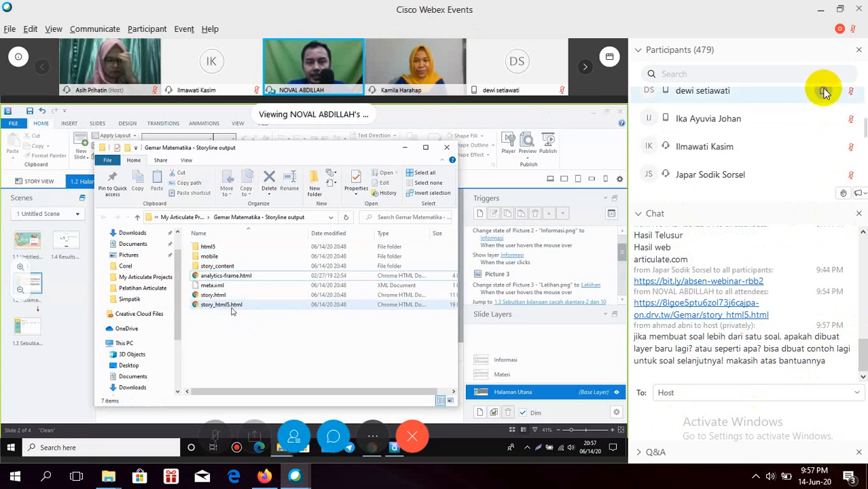
scroll(828, 95, "up", 5)
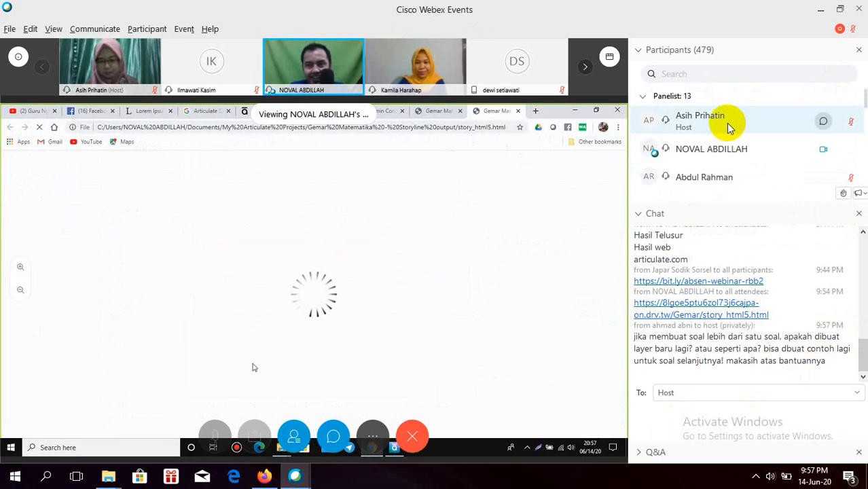
scroll(730, 136, "down", 5)
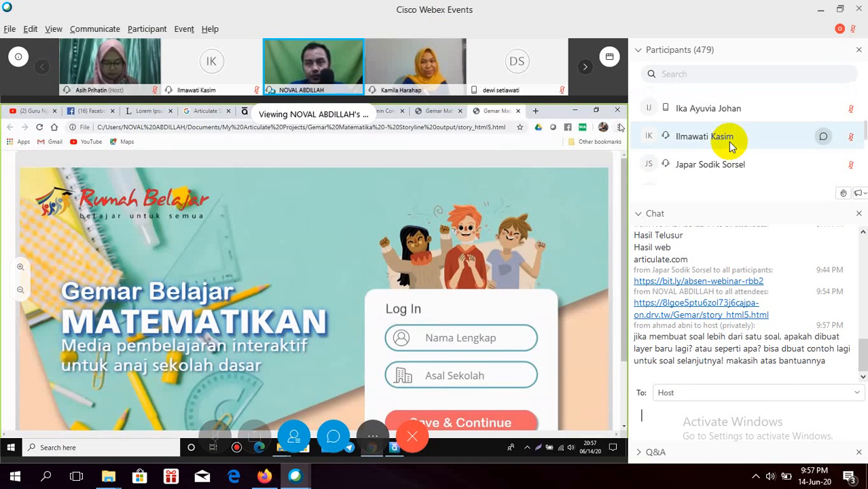
scroll(730, 143, "down", 3)
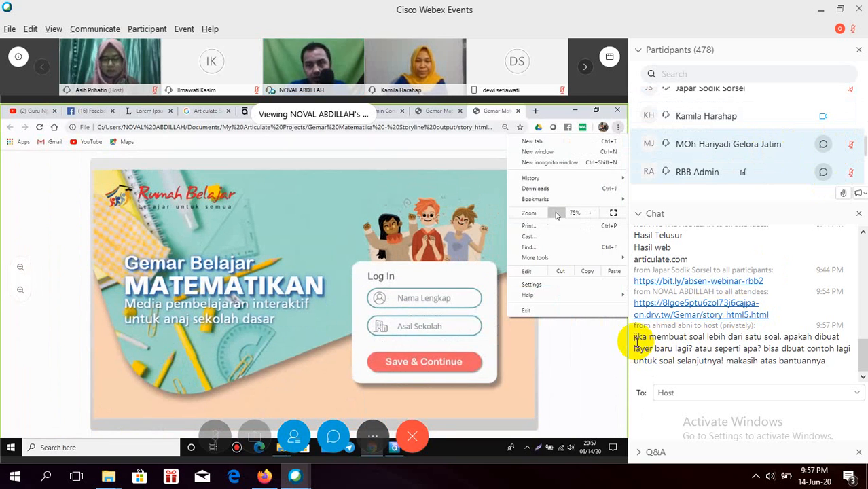
left_click_drag(634, 336, 775, 368)
key("ctrl+c")
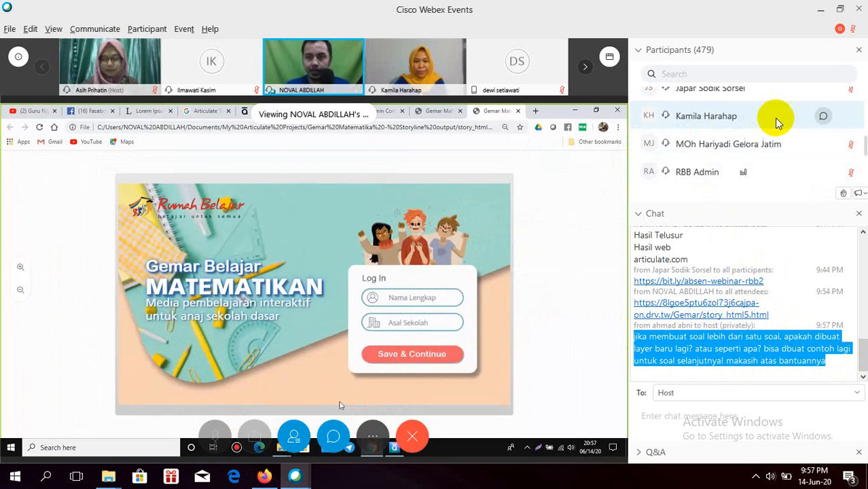
Step: Send the copied quiz-layer question as a private Webex chat message to the chosen panelist
left_click(824, 116)
left_click(715, 412)
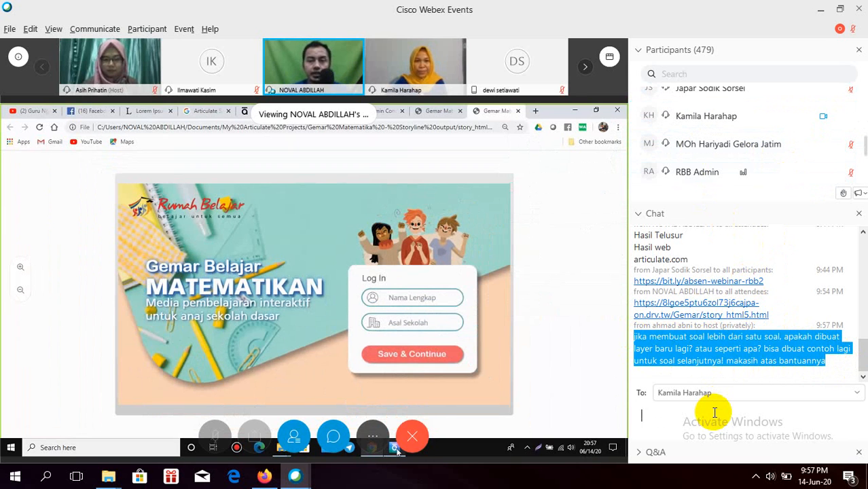
key("ctrl+v")
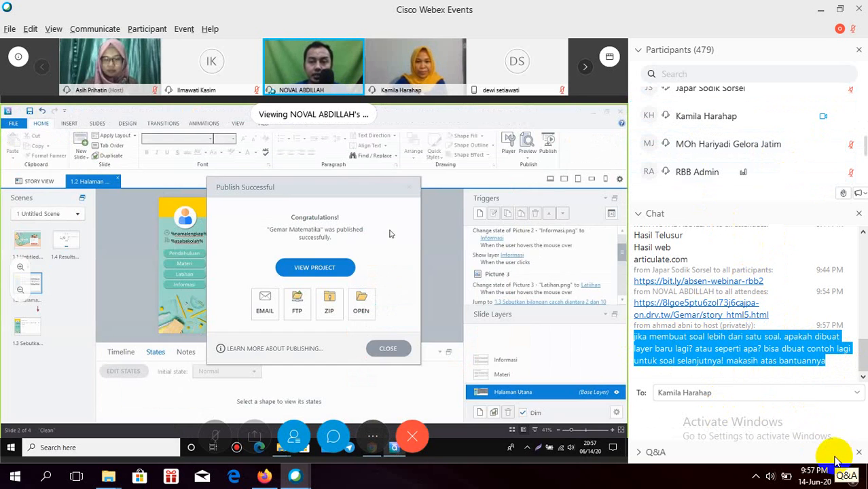
key("Return")
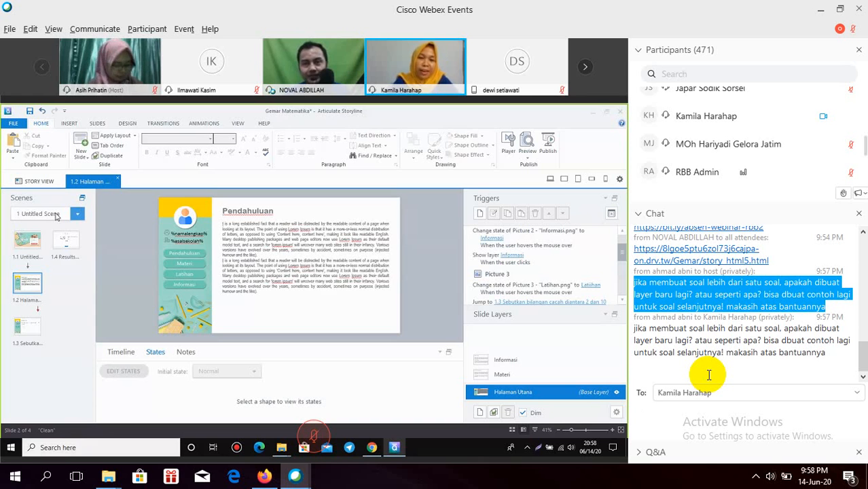
left_click(27, 240)
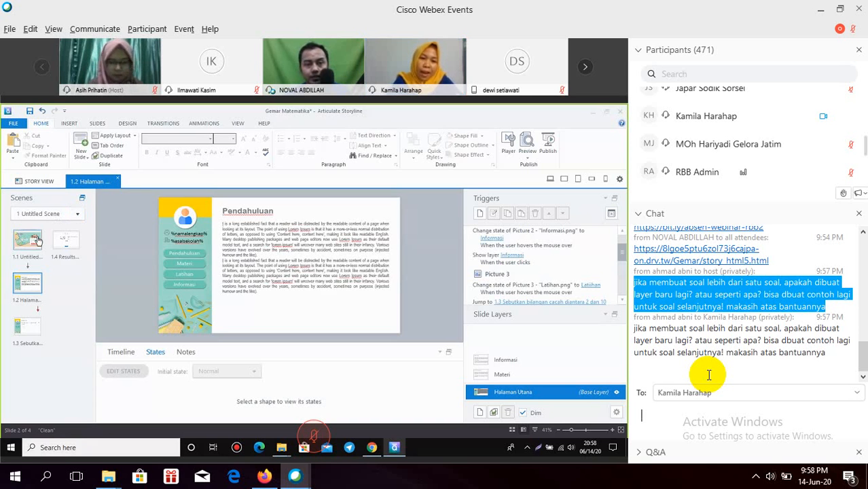